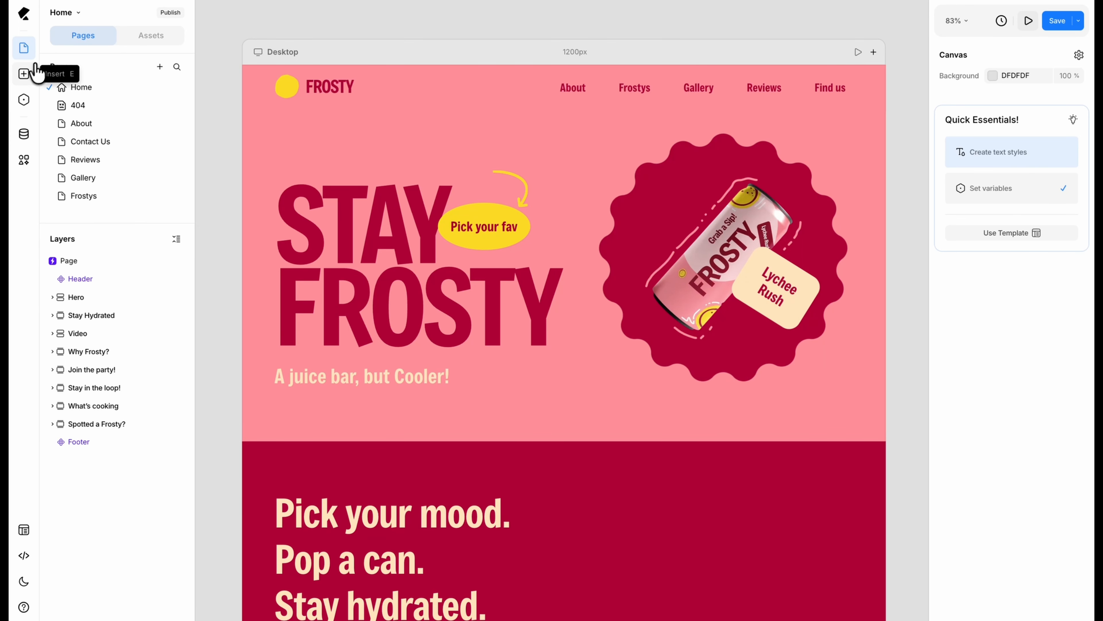
Step: Open the library of pre-built items and examine its block, element and collection categories, from Pages through Collections
left_click(30, 83)
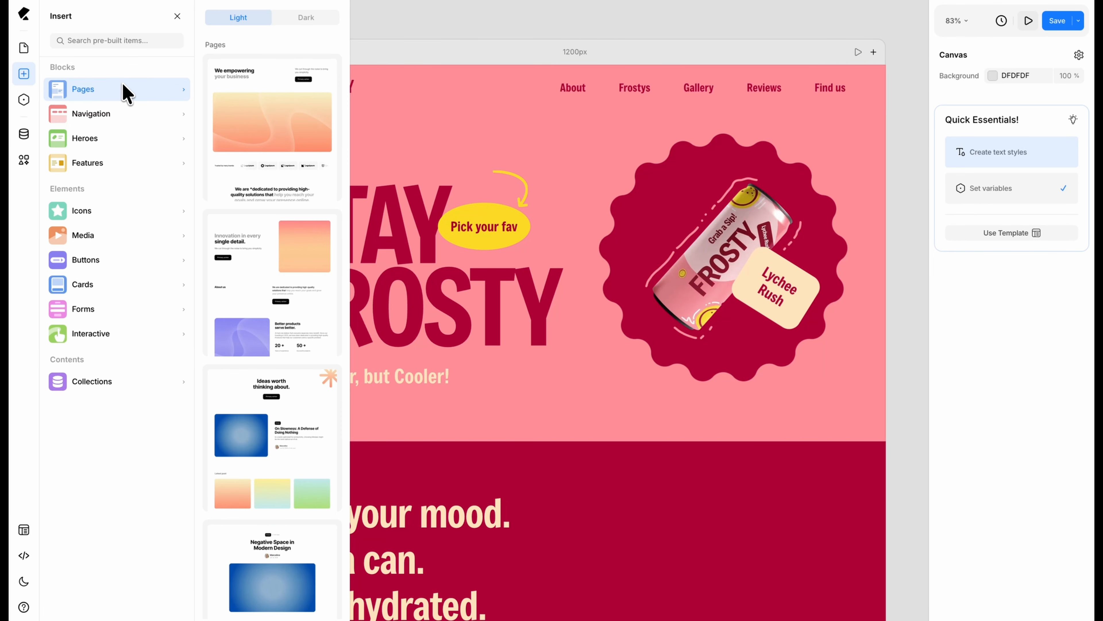
left_click(126, 114)
left_click(137, 136)
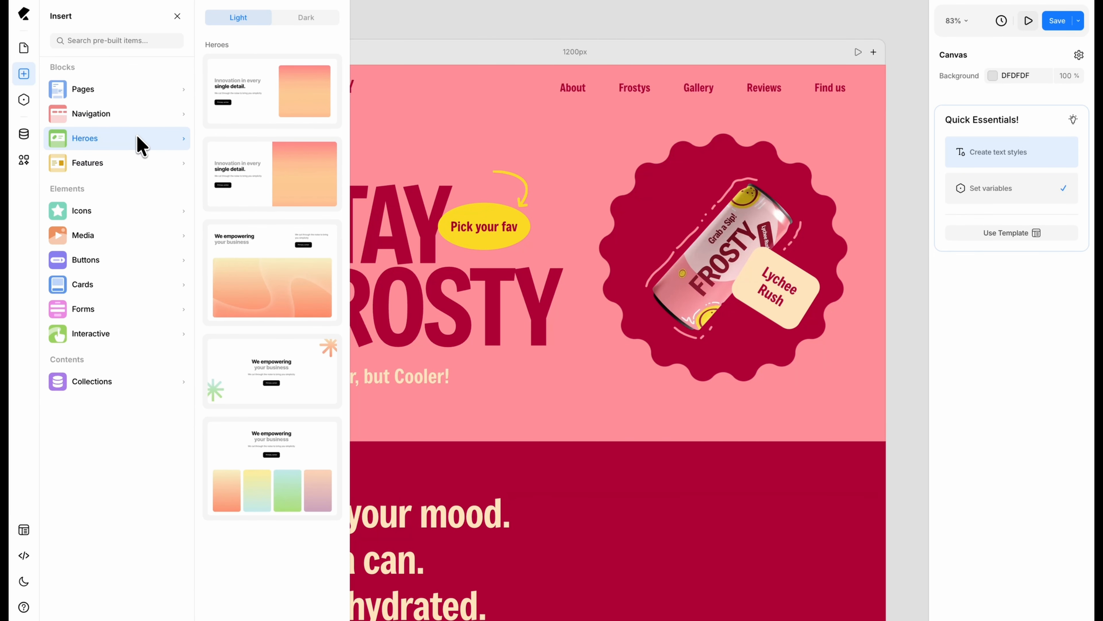
left_click(145, 161)
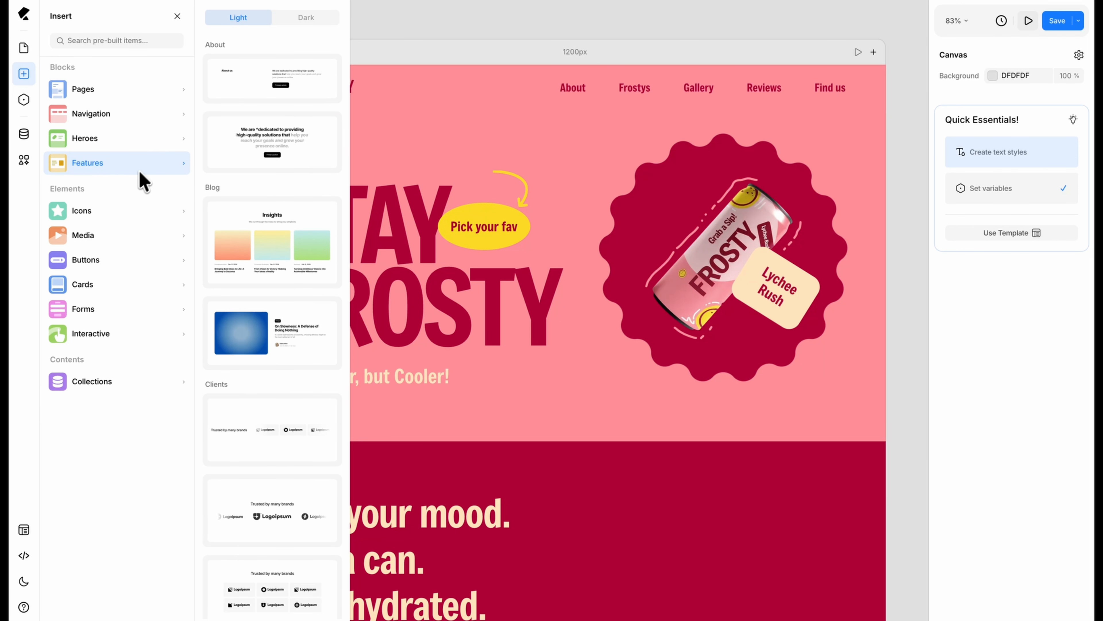
left_click(121, 212)
left_click(109, 231)
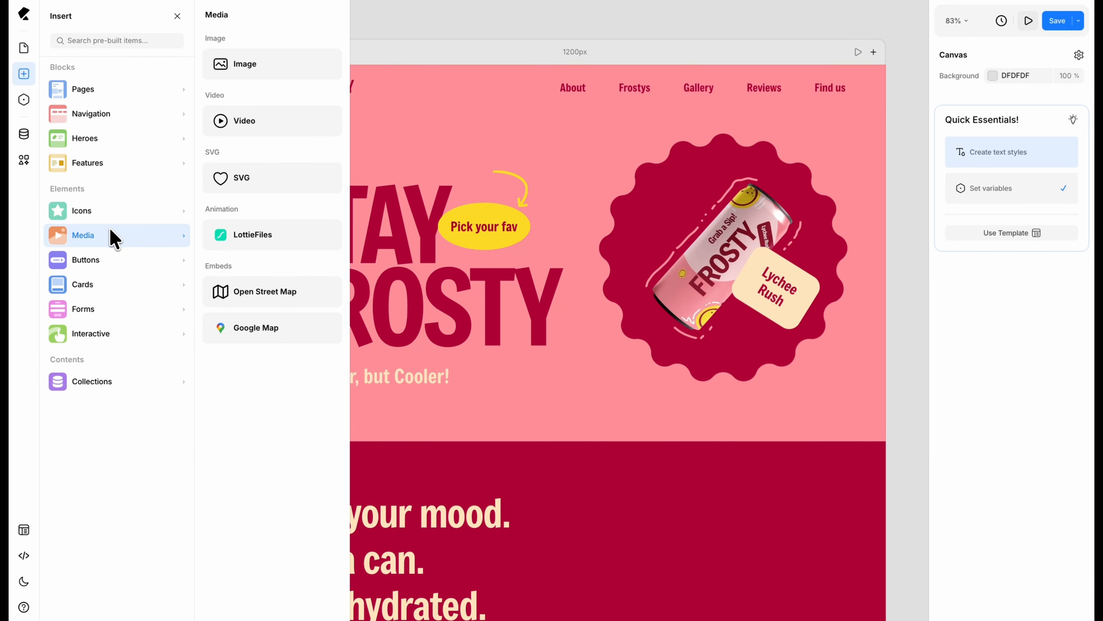
left_click(125, 257)
left_click(127, 279)
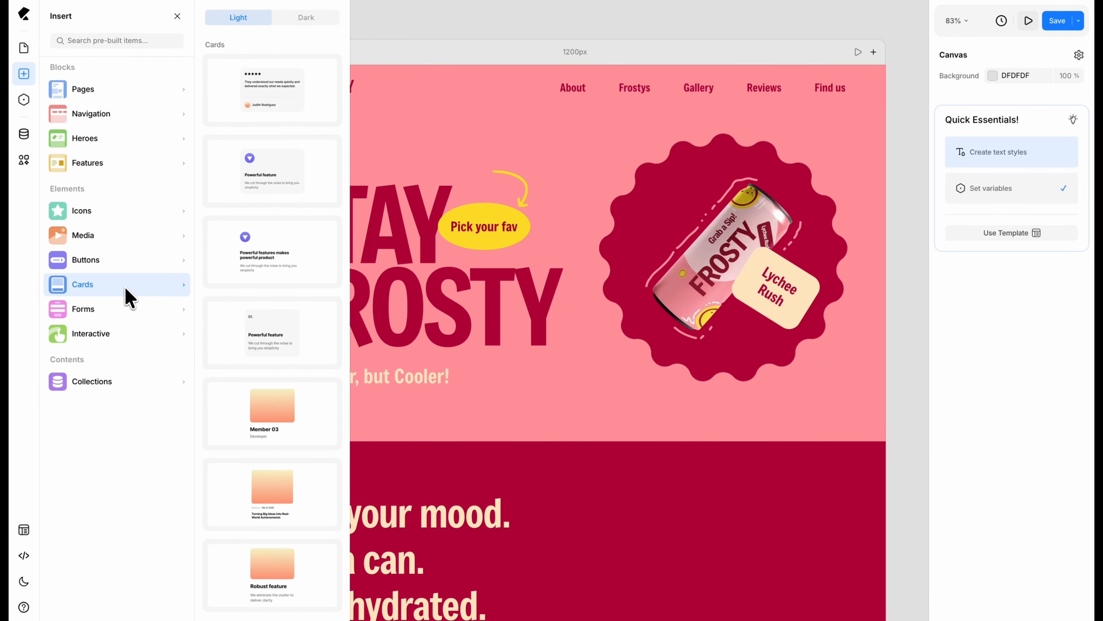
left_click(131, 312)
left_click(130, 330)
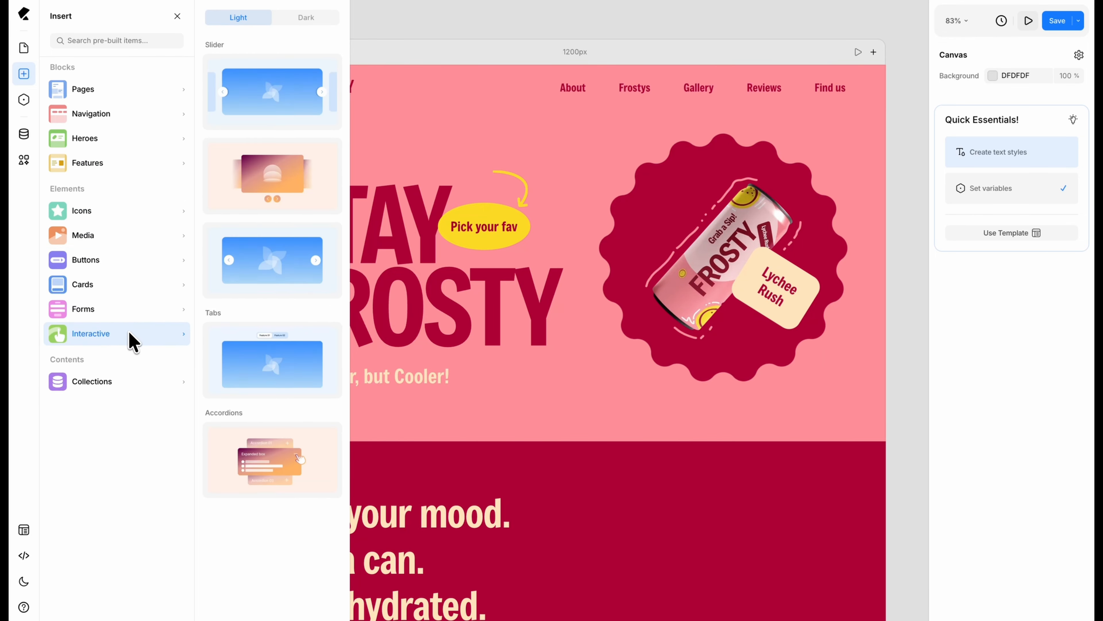
left_click(104, 385)
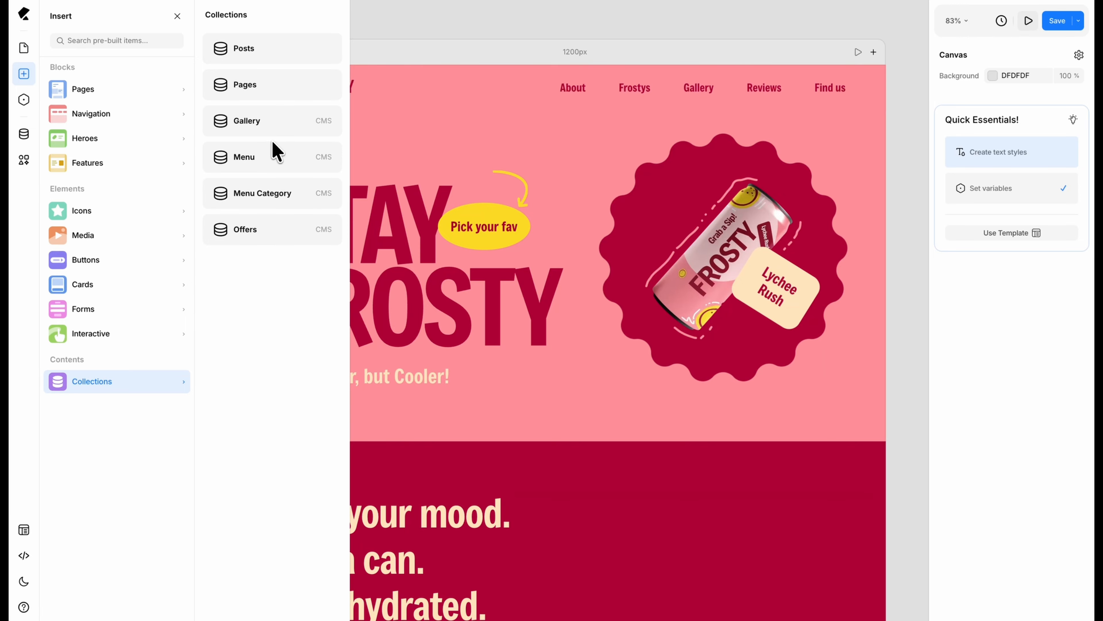
left_click(273, 150)
Step: Examine the dark variants of the pre-built Features, Heroes, Navigation and Pages blocks
left_click(145, 168)
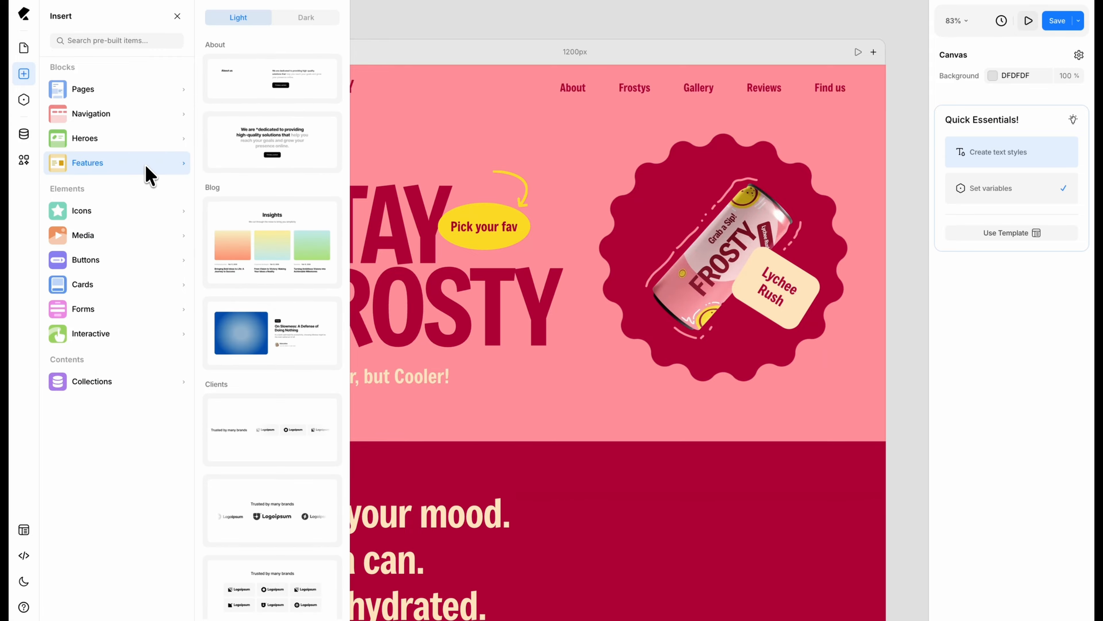
left_click(306, 22)
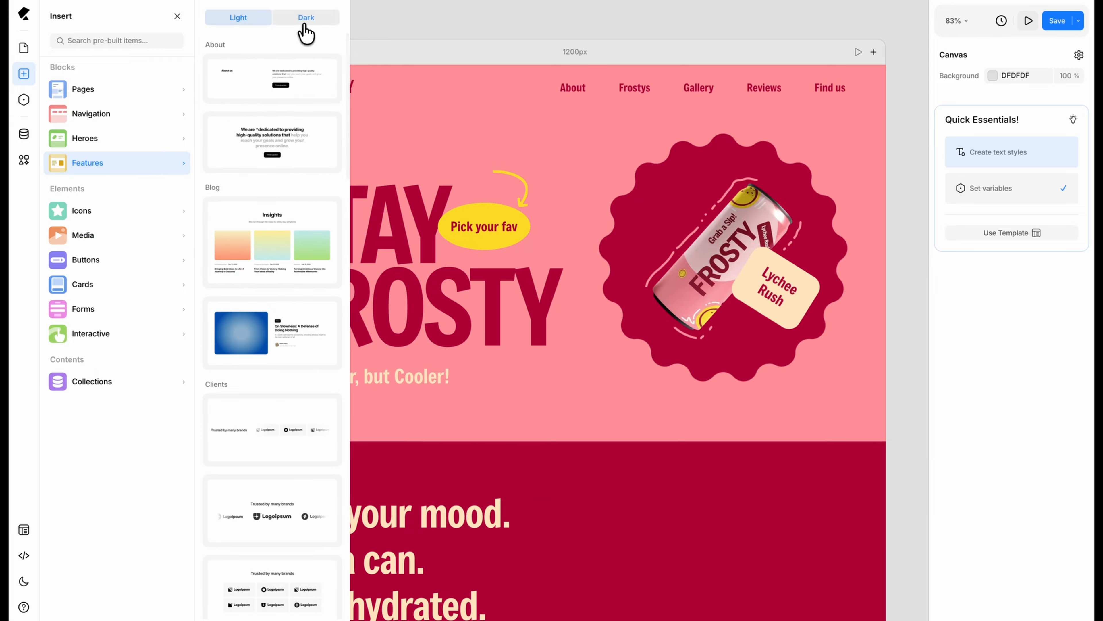
scroll(284, 143, "down", 5)
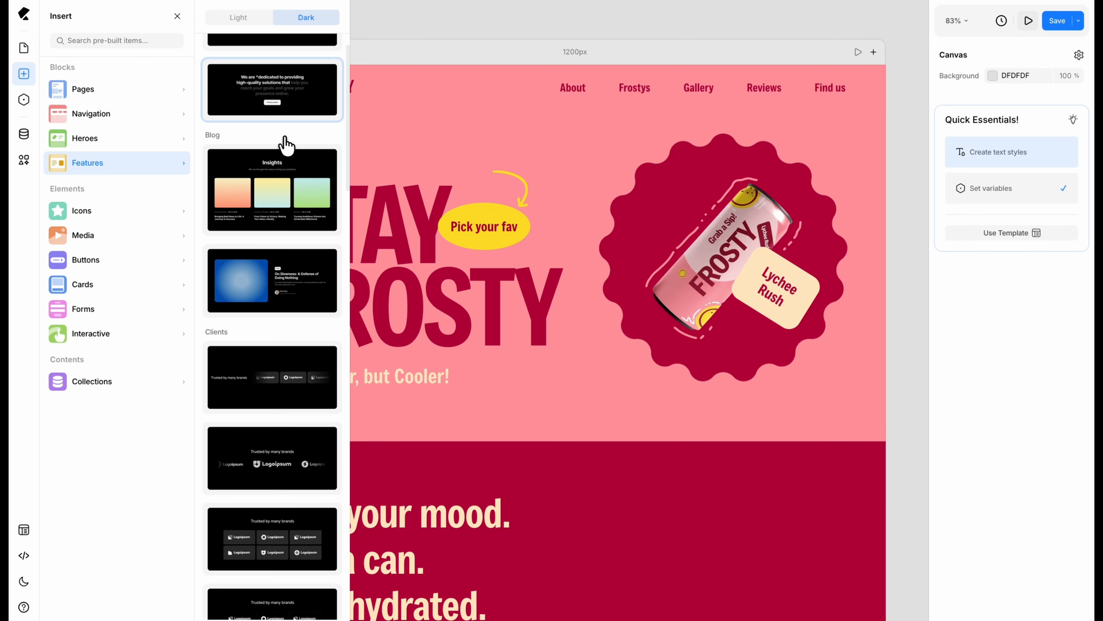
scroll(287, 146, "down", 3)
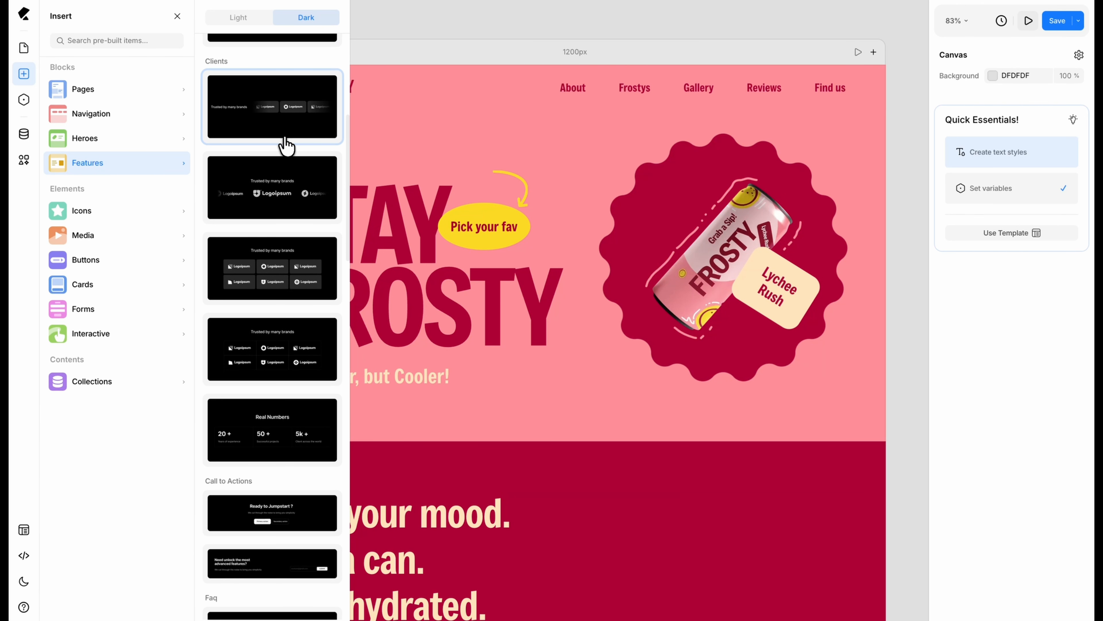
left_click(157, 140)
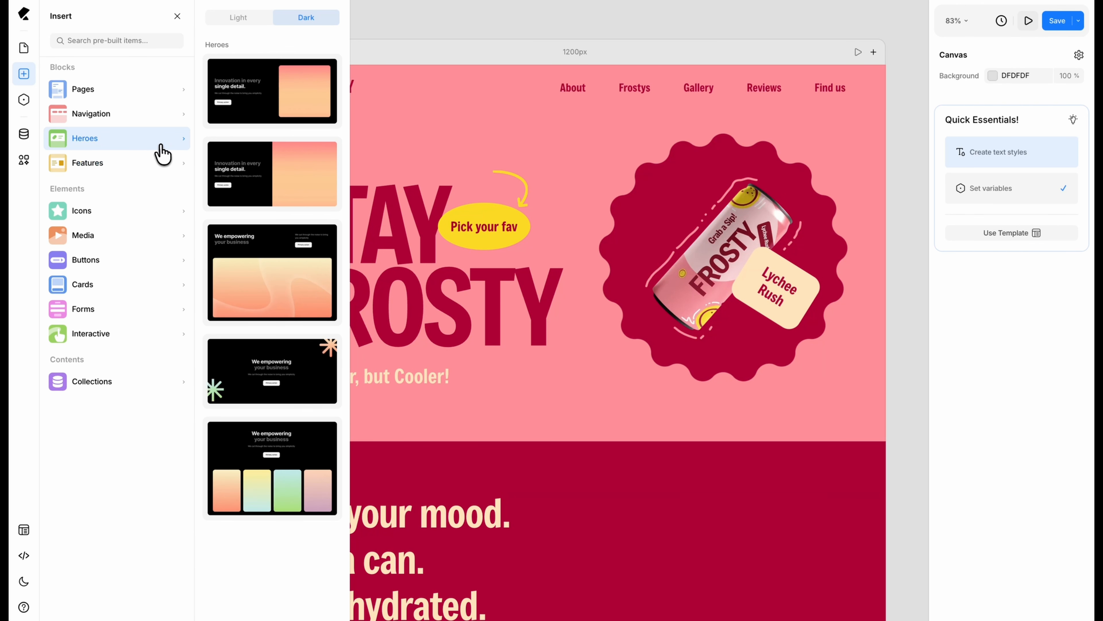
left_click(157, 119)
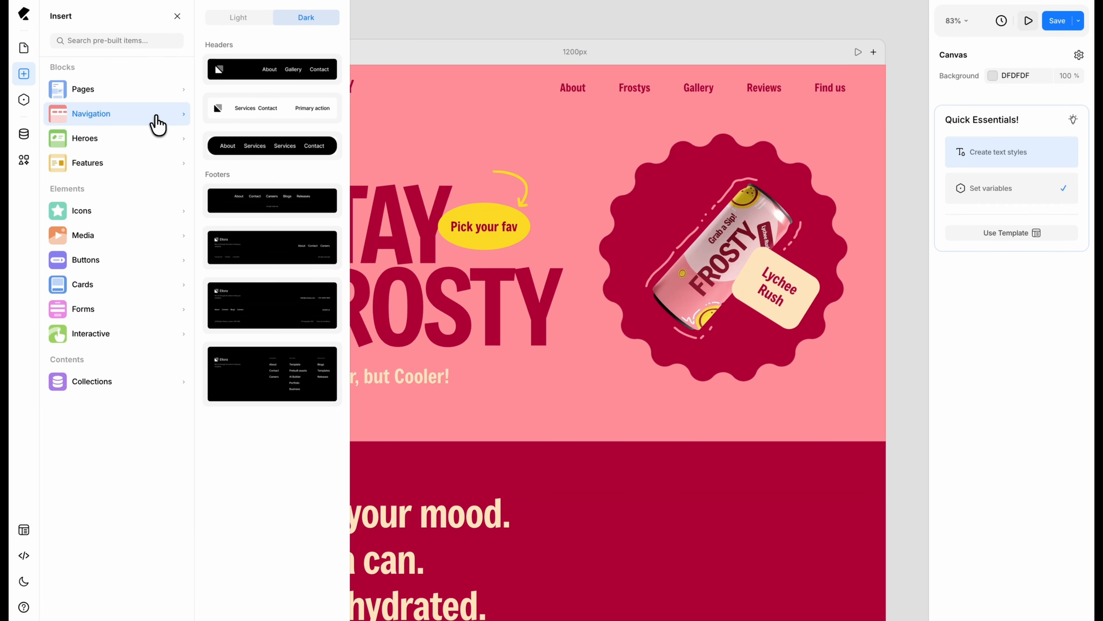
left_click(149, 96)
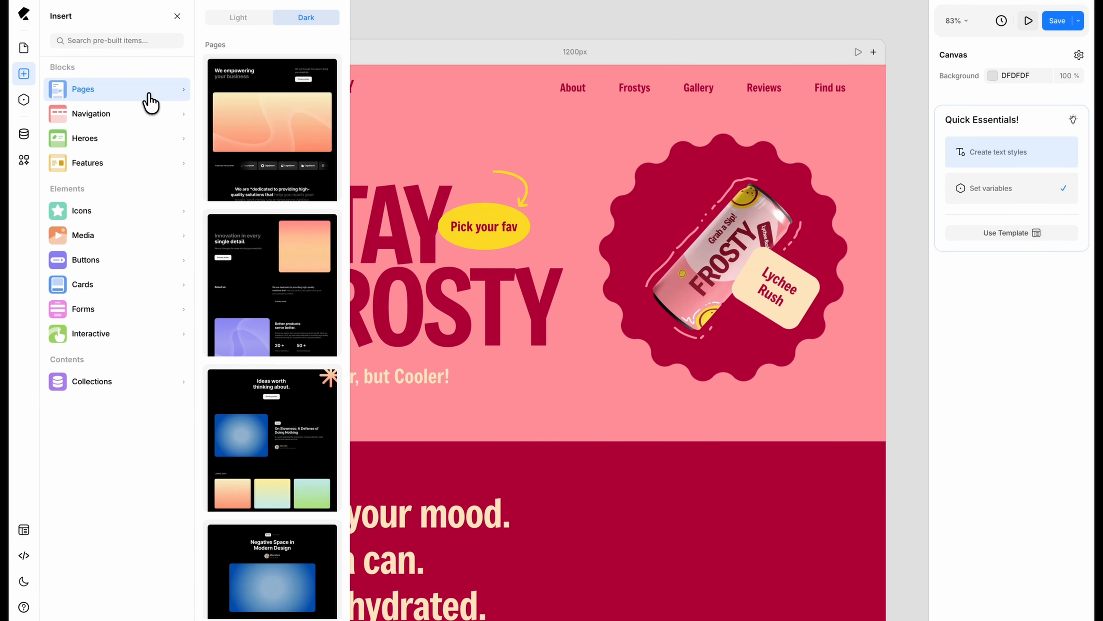
left_click(153, 112)
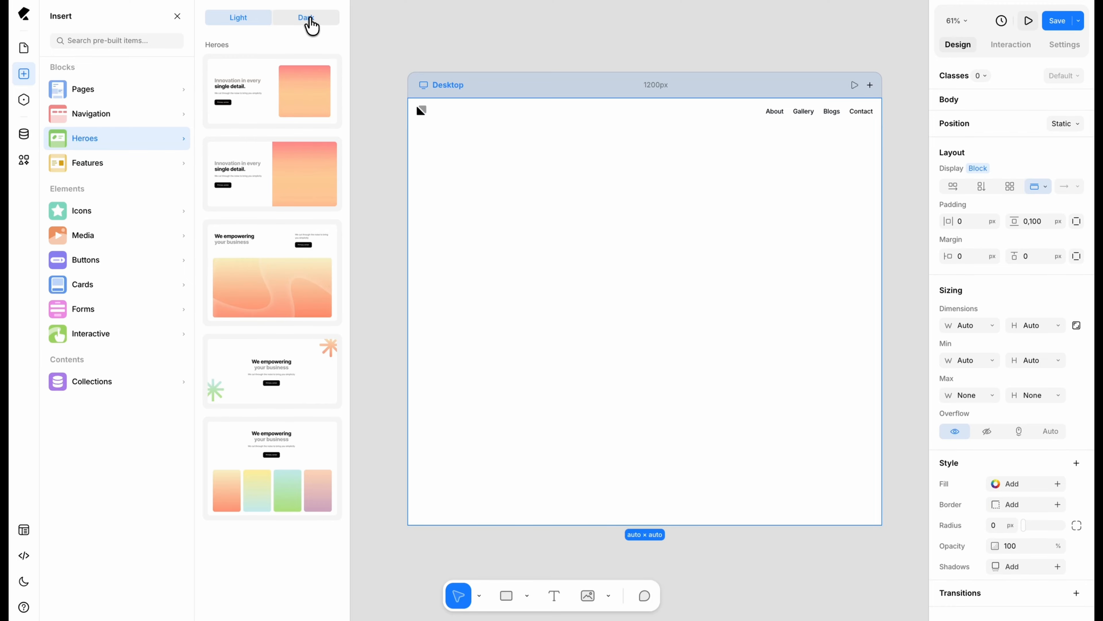
Step: Insert the dark, centred "We empowering your business" hero with star graphics, followed by the light "Real Numbers" statistics block
left_click(308, 19)
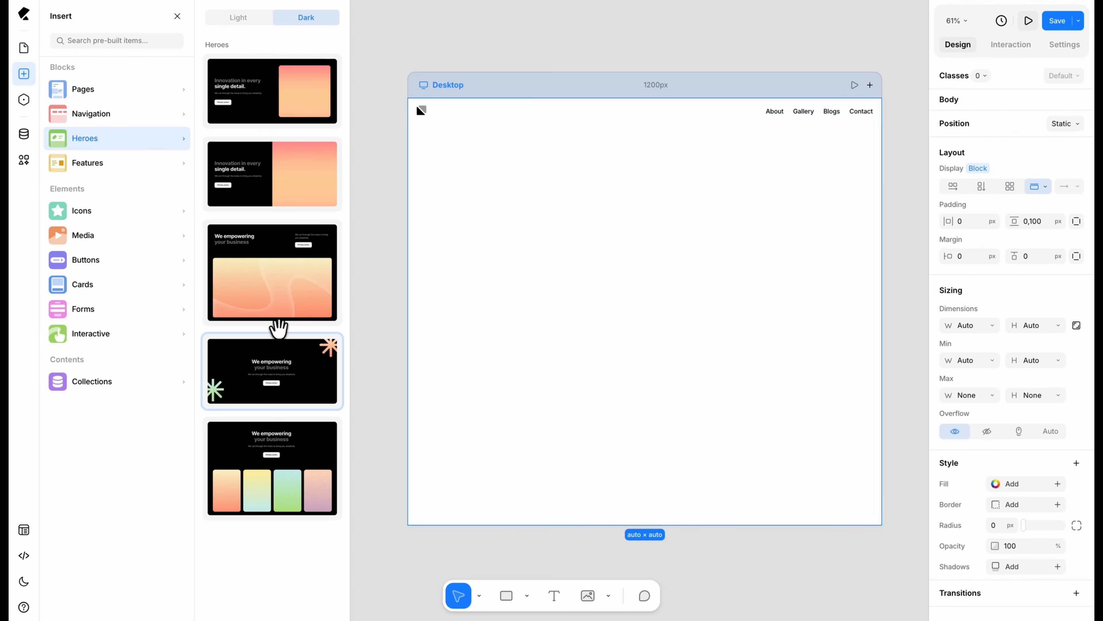
left_click(288, 373)
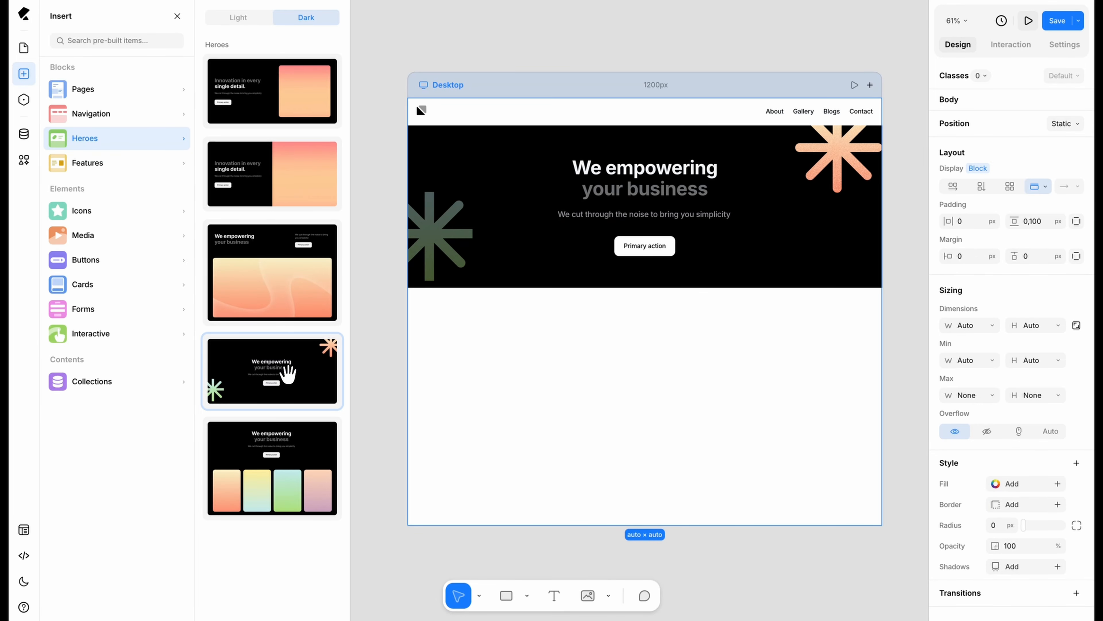
left_click(175, 163)
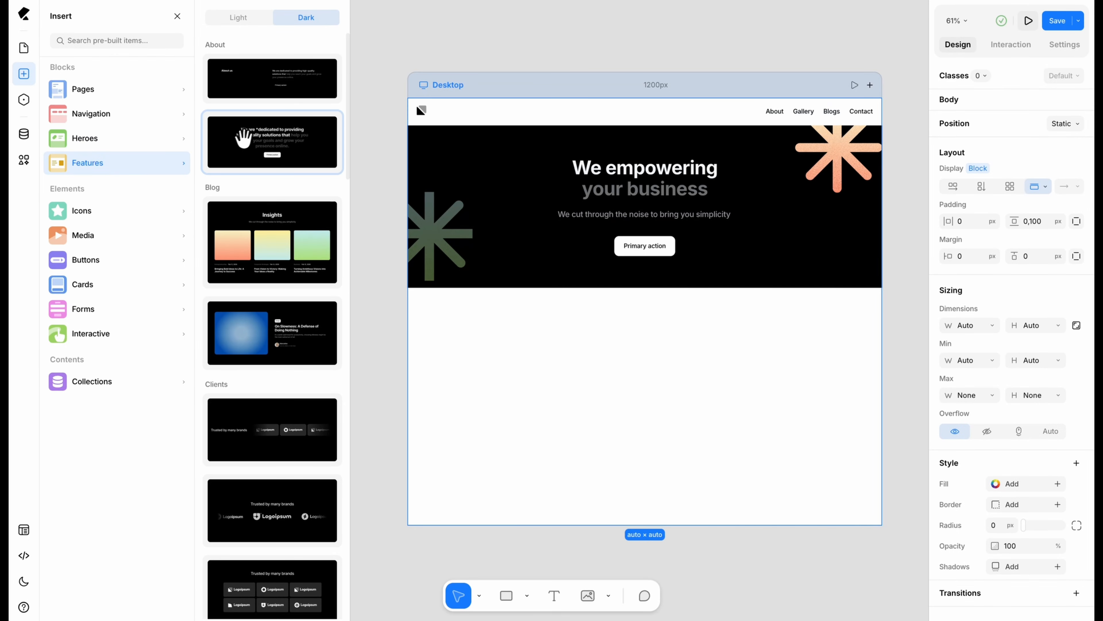
left_click(252, 19)
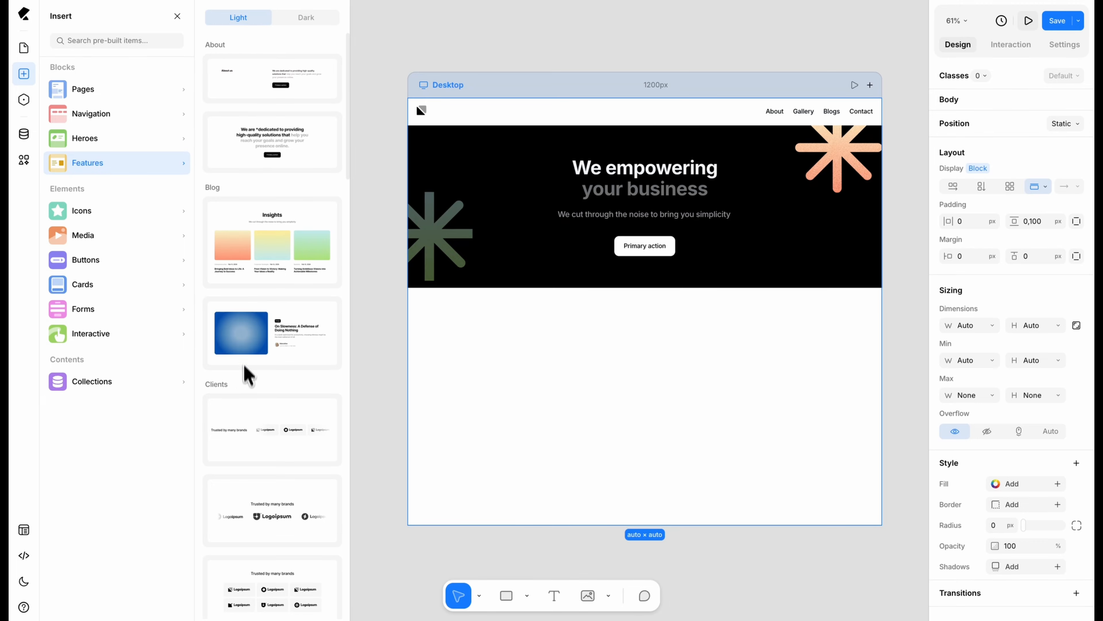
scroll(248, 376, "down", 10)
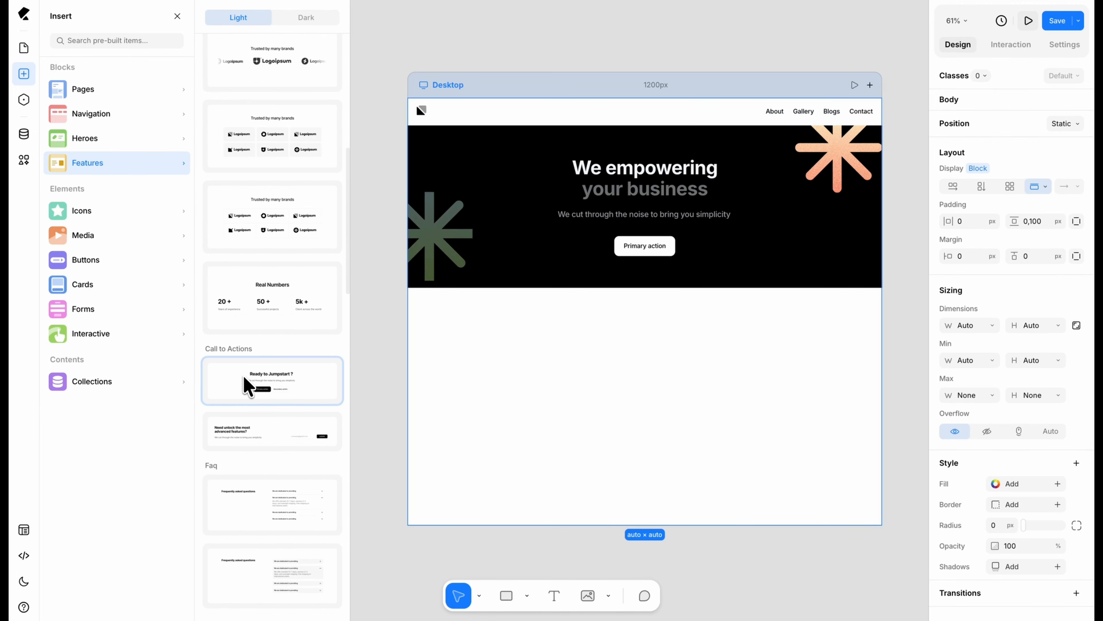
left_click(260, 302)
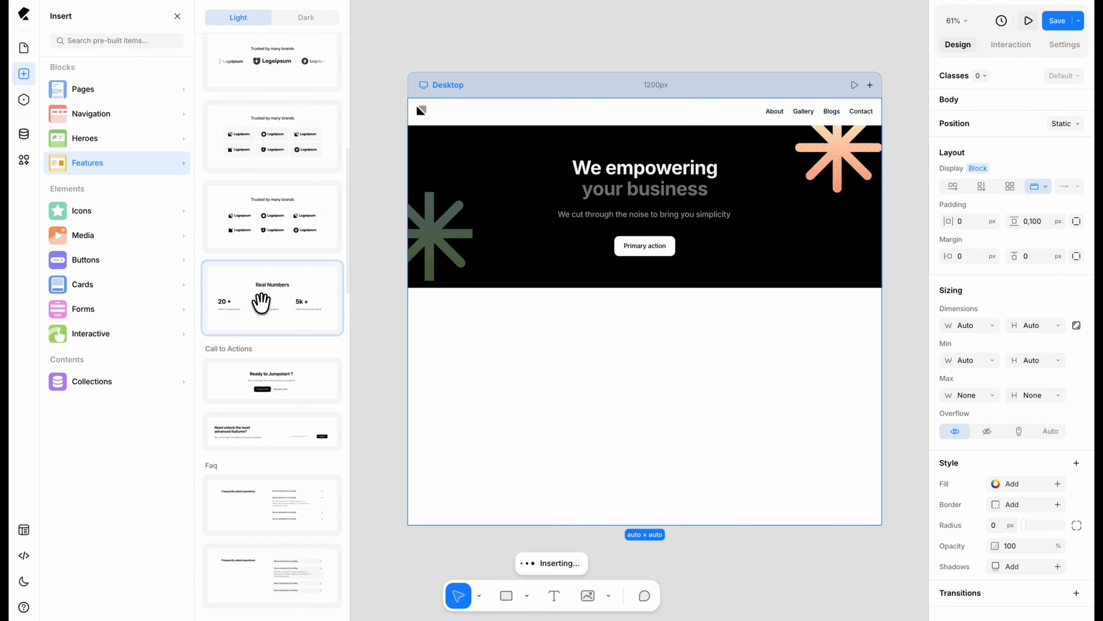
Step: Insert the light three-column feature block with gradient images, followed by the dark three-card "Powerful feature" block
scroll(260, 302, "down", 10)
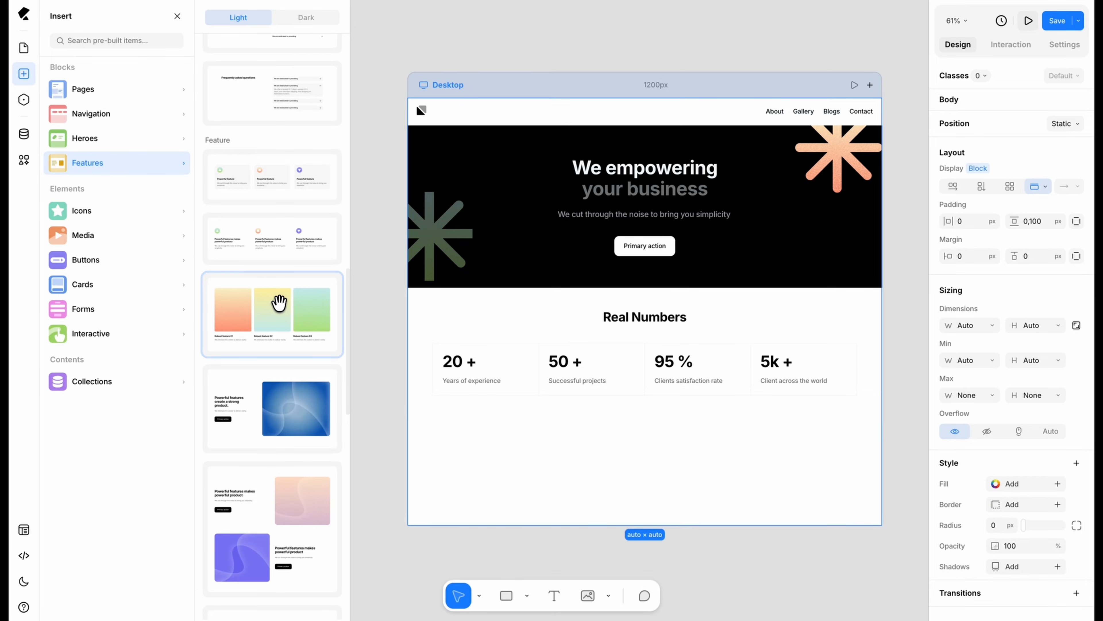
left_click(278, 302)
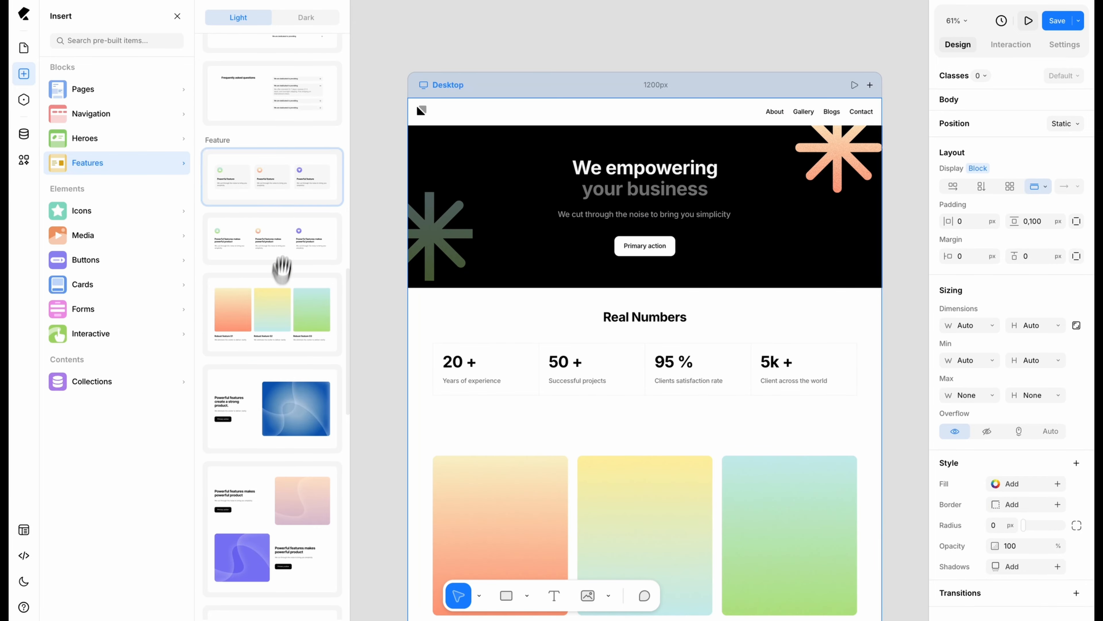
left_click(304, 18)
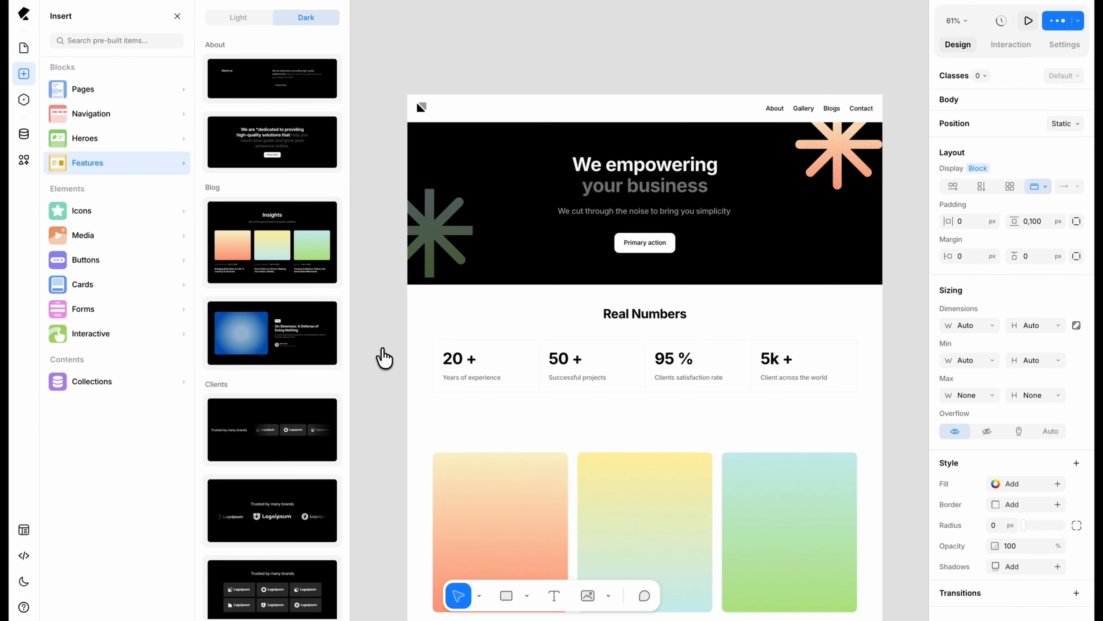
scroll(382, 357, "down", 8)
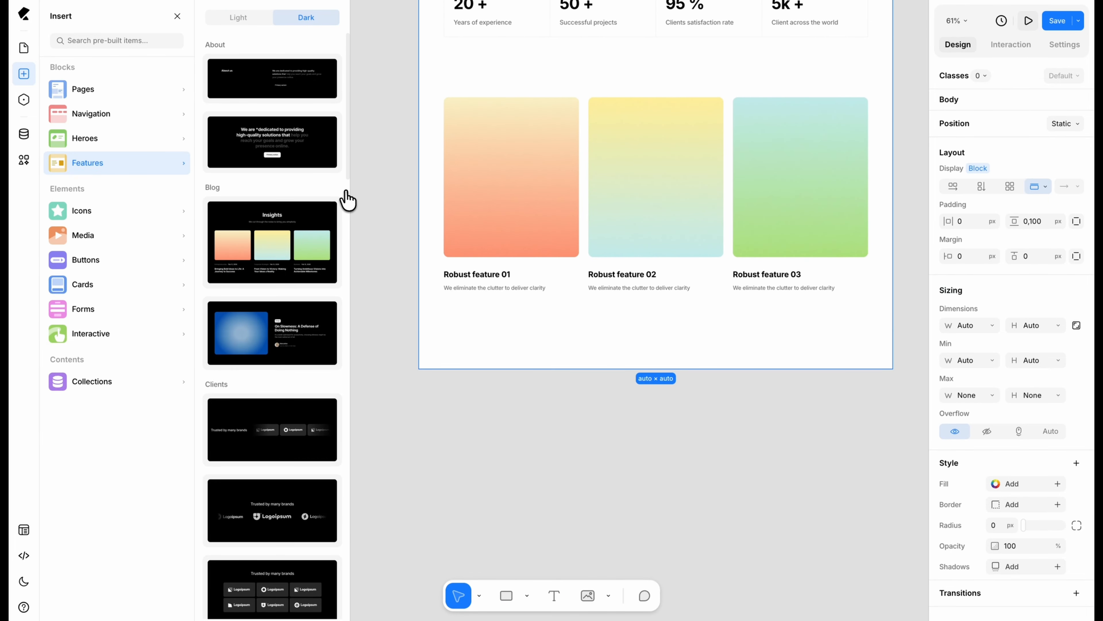
scroll(270, 296, "down", 10)
scroll(266, 310, "down", 6)
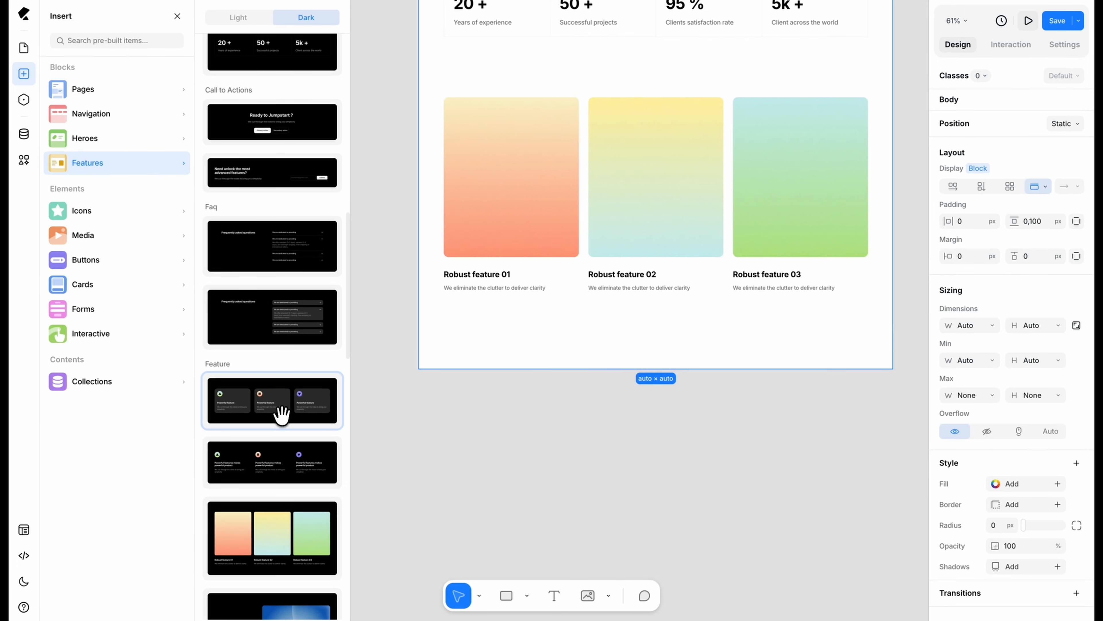
left_click(281, 414)
Step: Insert the dark centred single-quote testimonial block, followed by the first light "Frequently asked questions" block
scroll(282, 404, "down", 15)
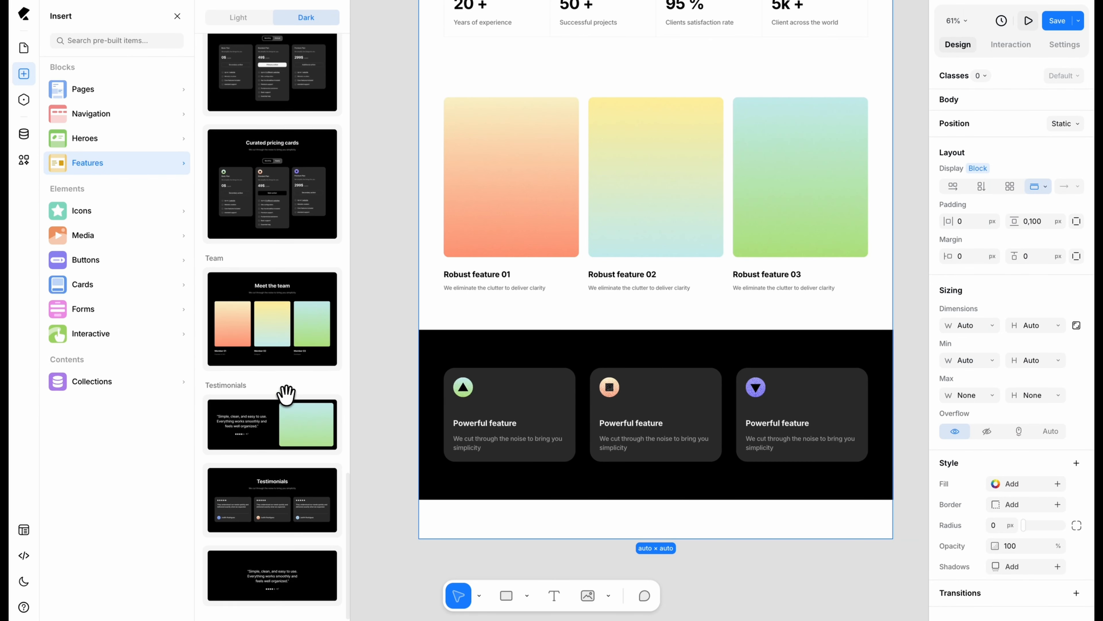
left_click(279, 582)
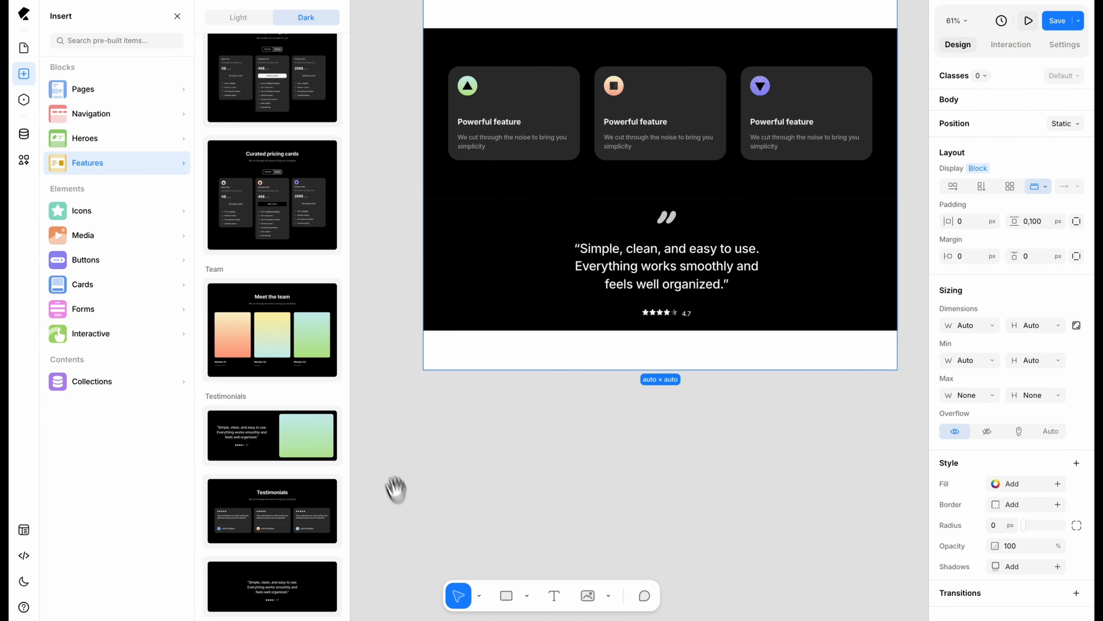
scroll(283, 322, "up", 8)
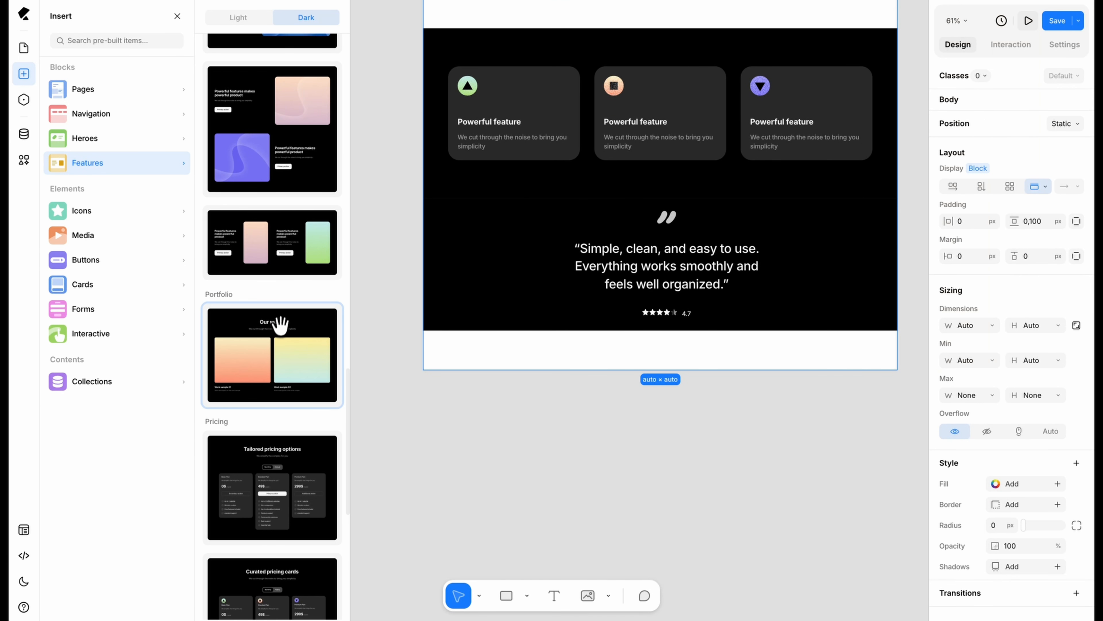
left_click(240, 20)
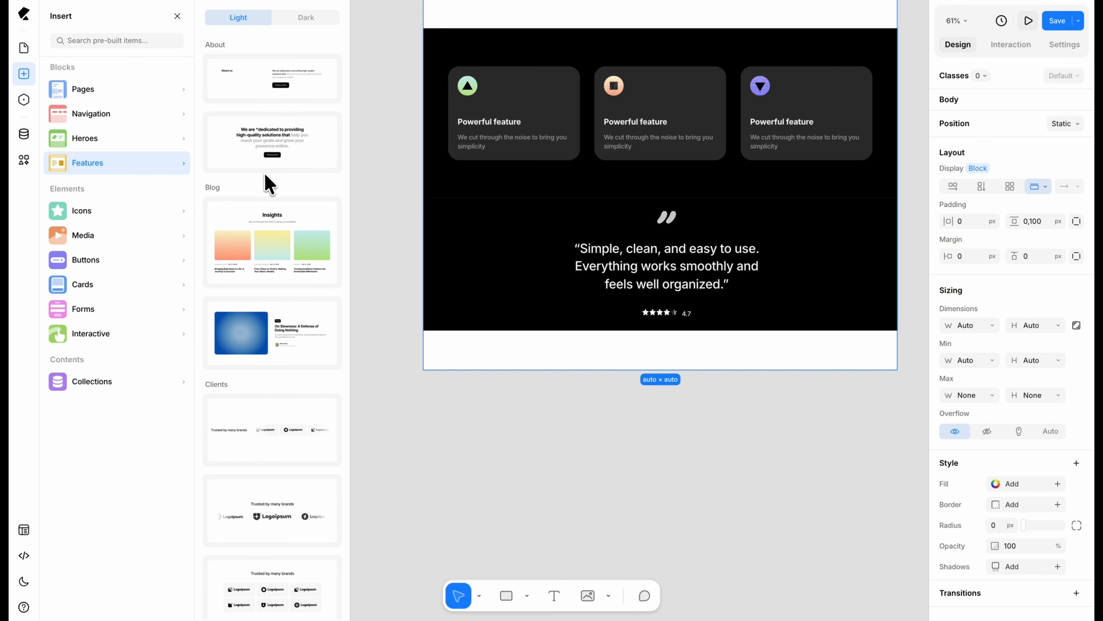
scroll(267, 183, "down", 10)
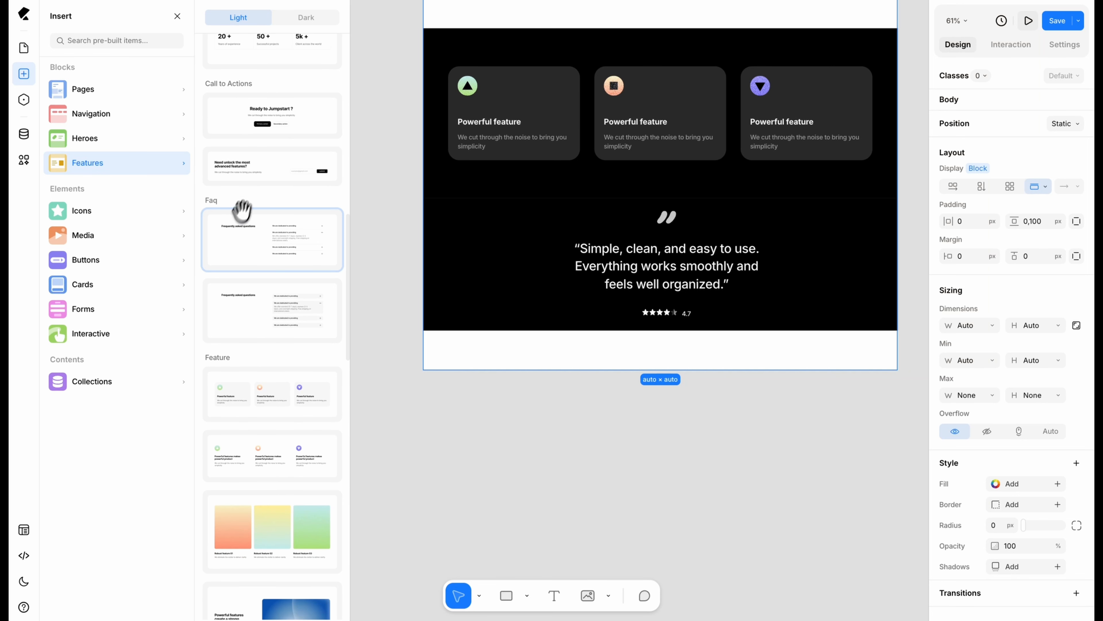
left_click(235, 241)
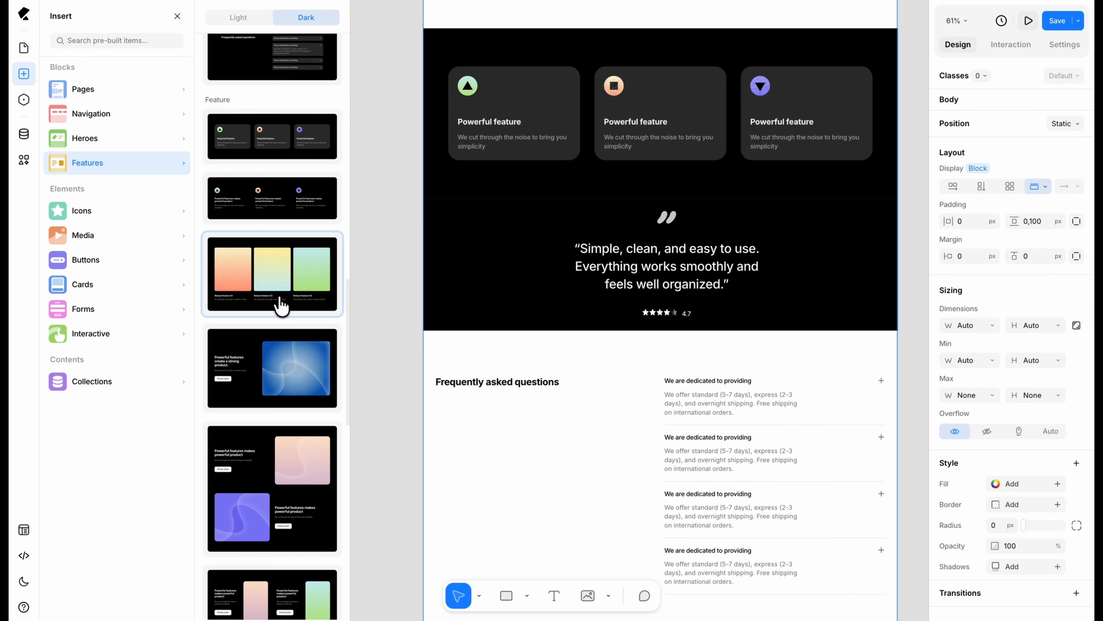
Step: Insert the dark "Ready to Jumpstart ?" call-to-action block below the frequently asked questions
scroll(281, 306, "up", 10)
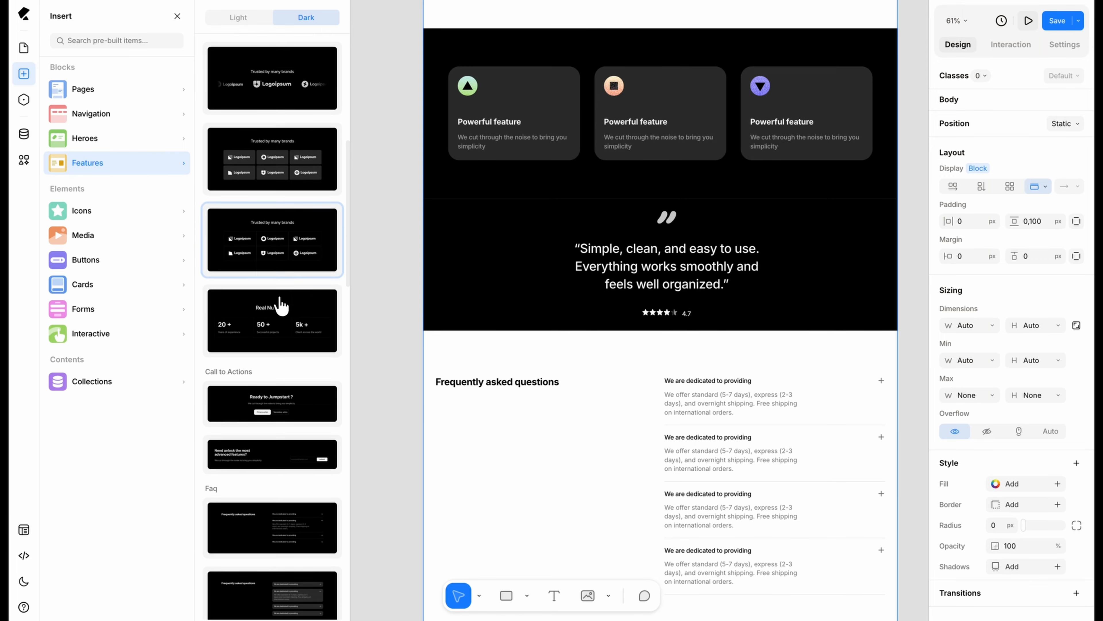
scroll(280, 306, "down", 2)
left_click(217, 347)
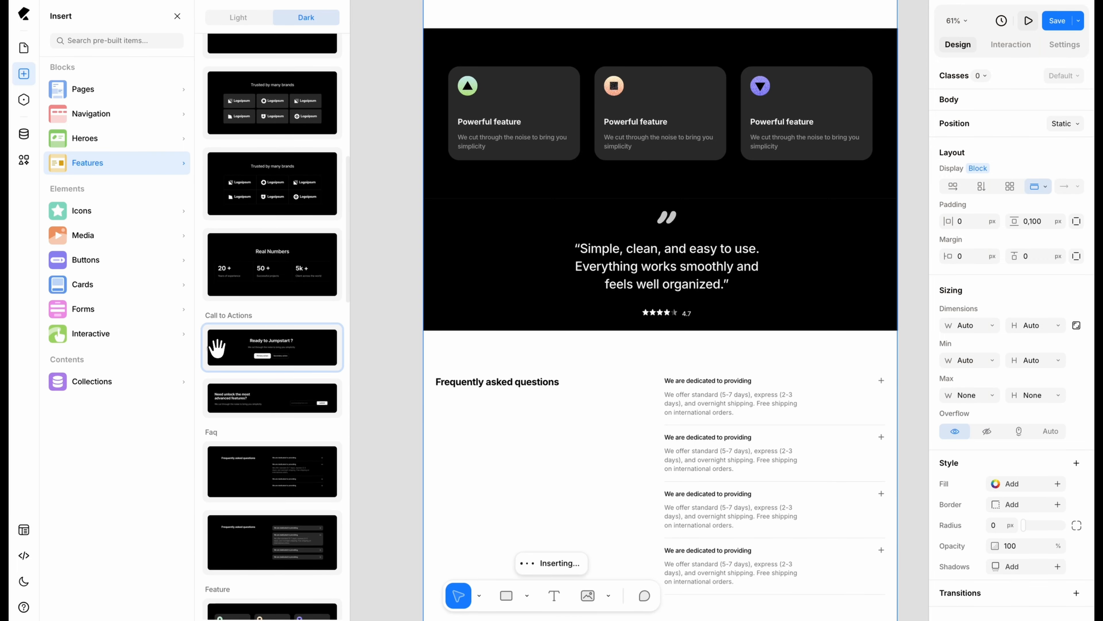
Step: Insert the light footer with the Ellora logo, page links and social links below the "Ready to Jumpstart ?" call-to-action block
left_click(162, 114)
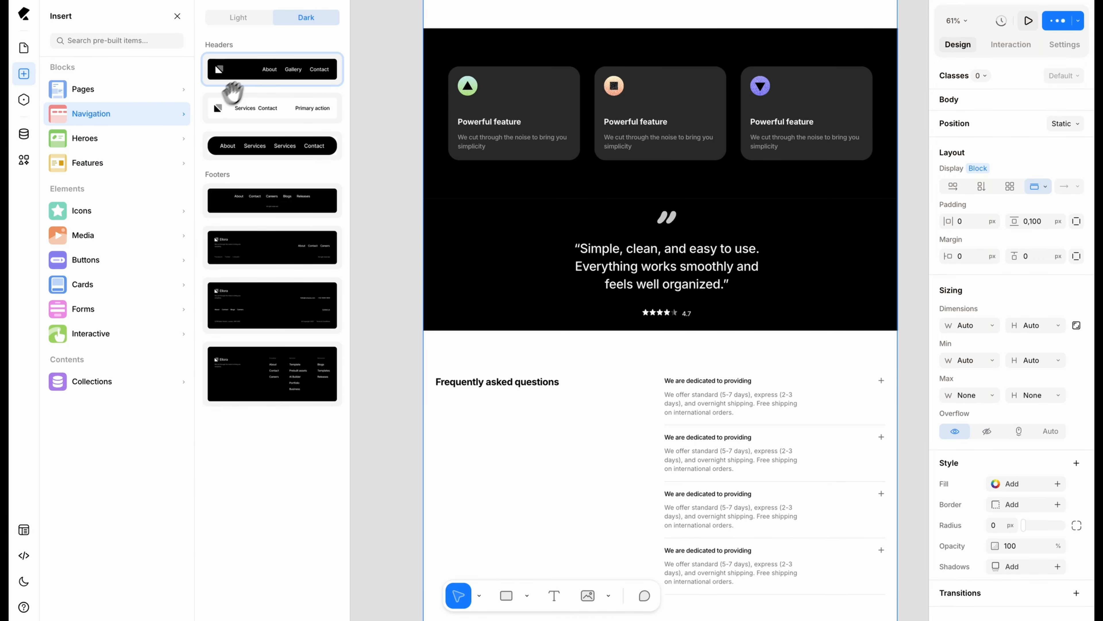
left_click(242, 18)
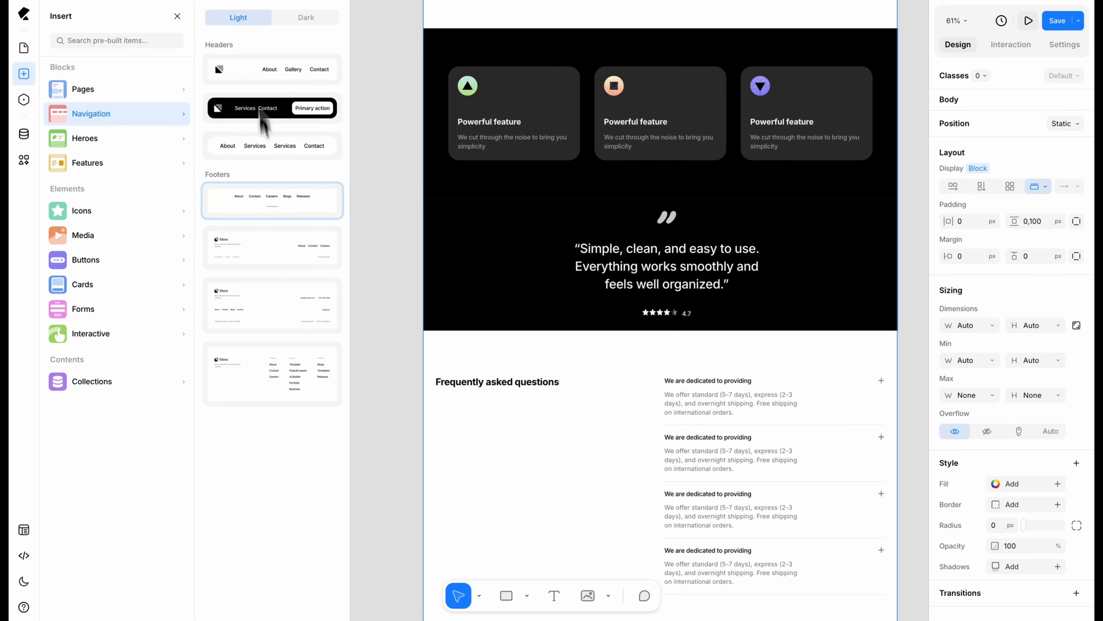
left_click(276, 244)
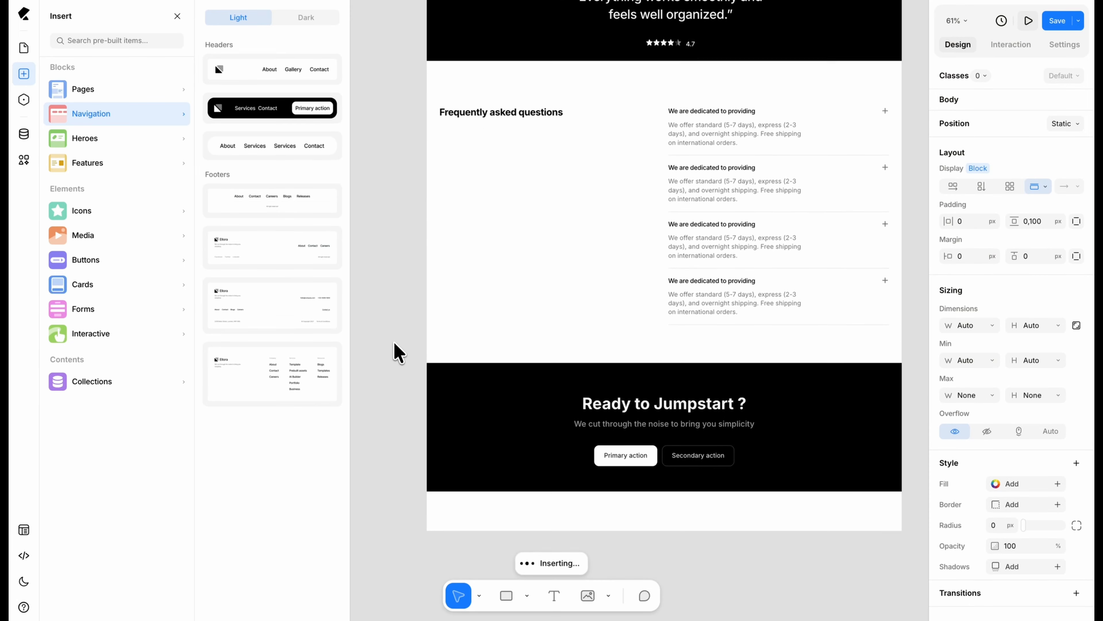
scroll(394, 342, "down", 3)
left_click(389, 330)
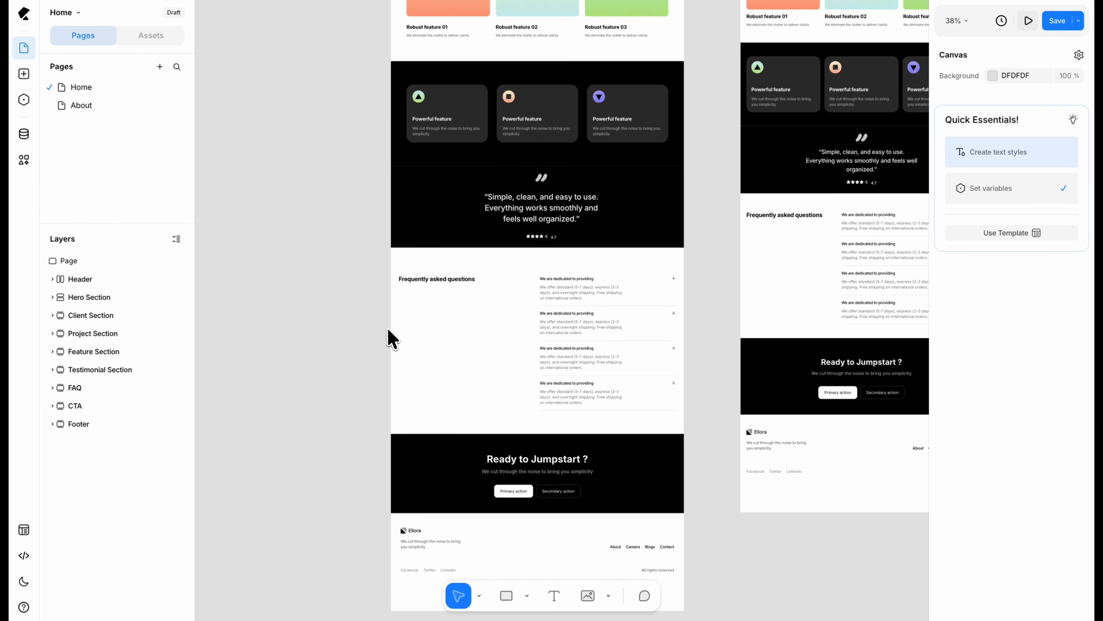
scroll(387, 328, "up", 5)
scroll(388, 329, "up", 3)
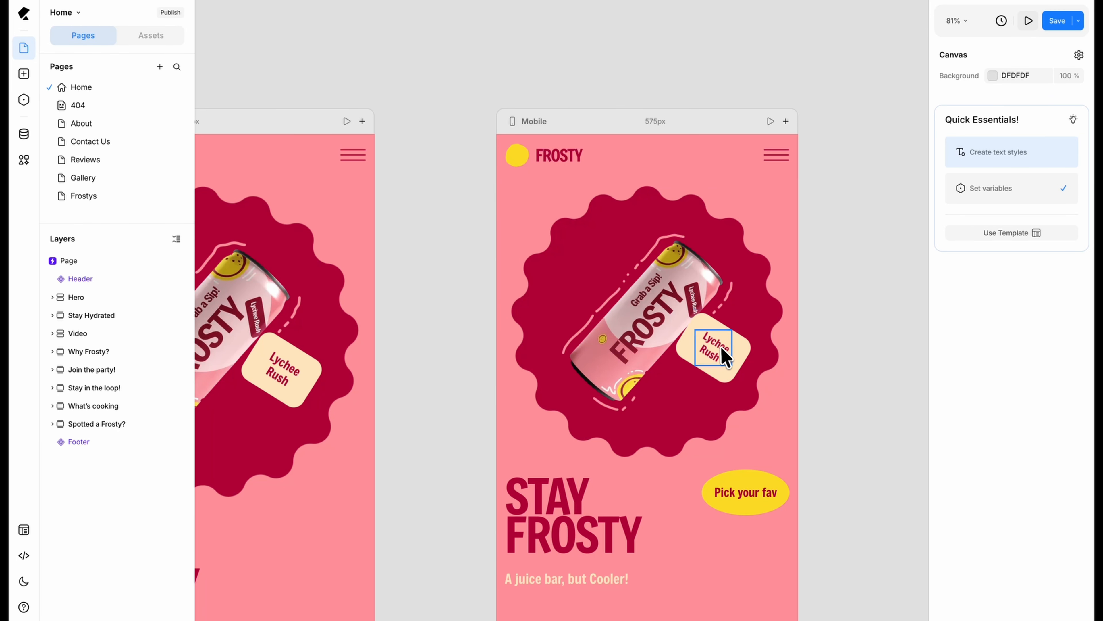
Step: Enable the display of base elements in the insert library and browse the structure, form and advanced items of Base Elements
scroll(724, 357, "up", 3)
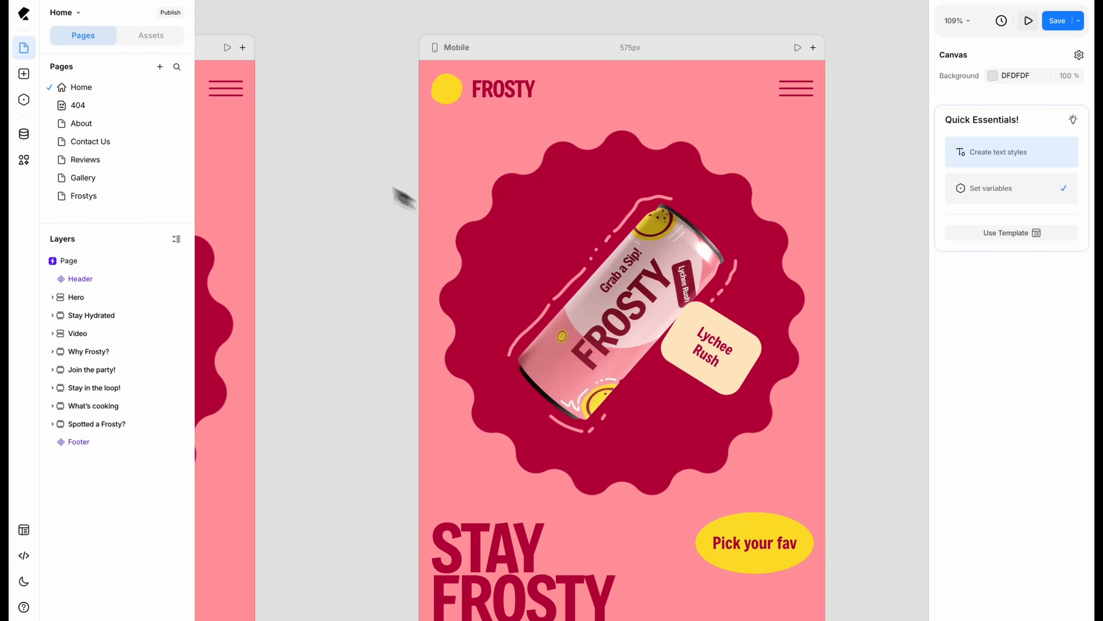
left_click(23, 74)
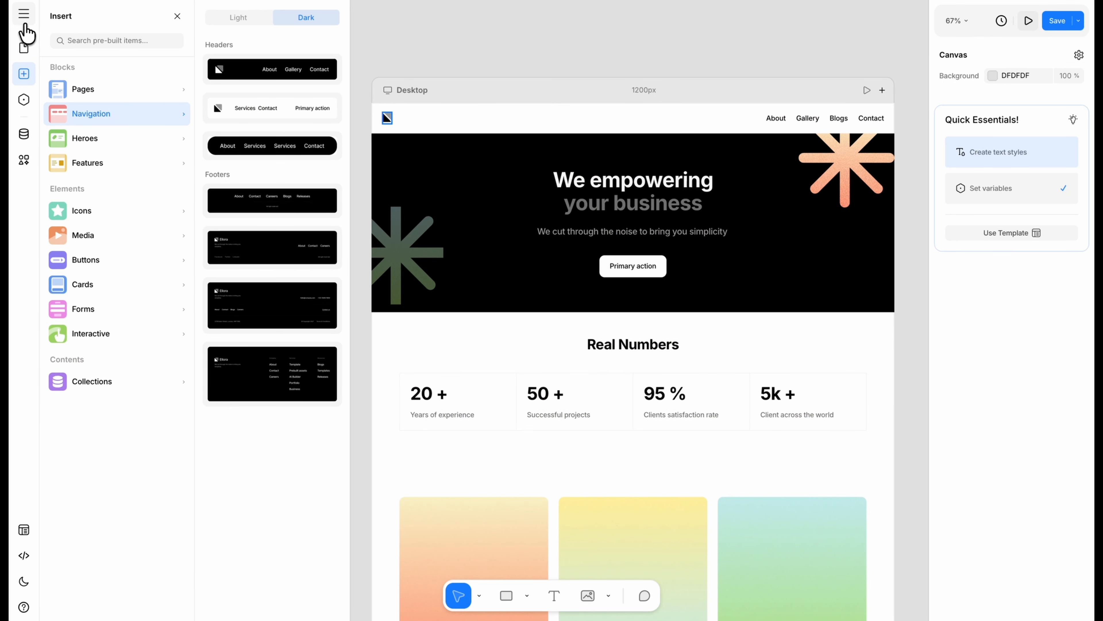
left_click(24, 16)
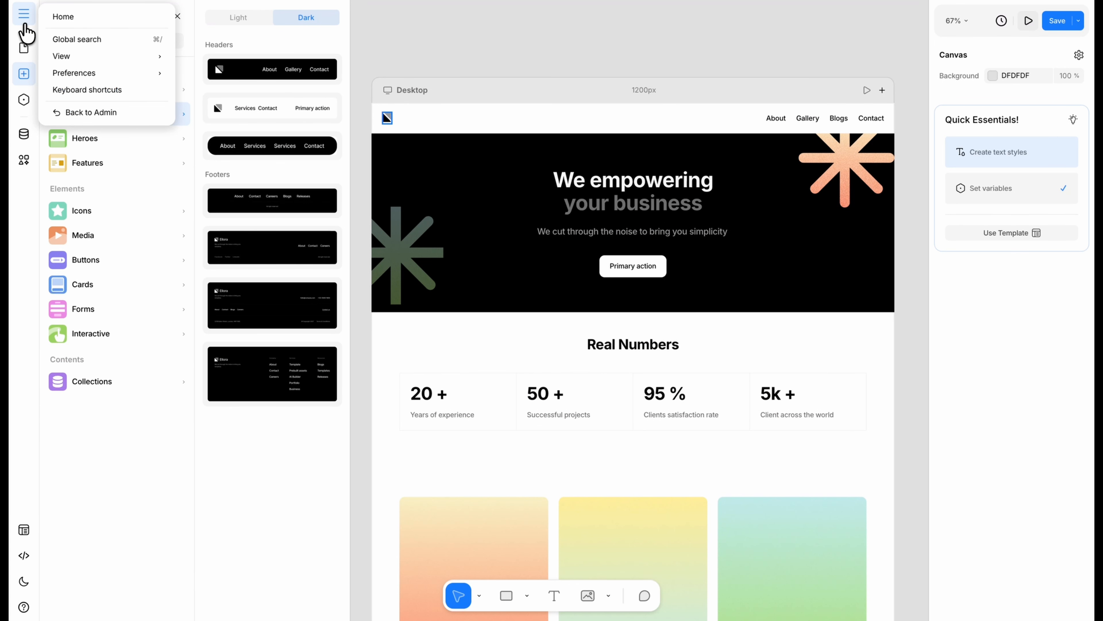
mouse_move(70, 60)
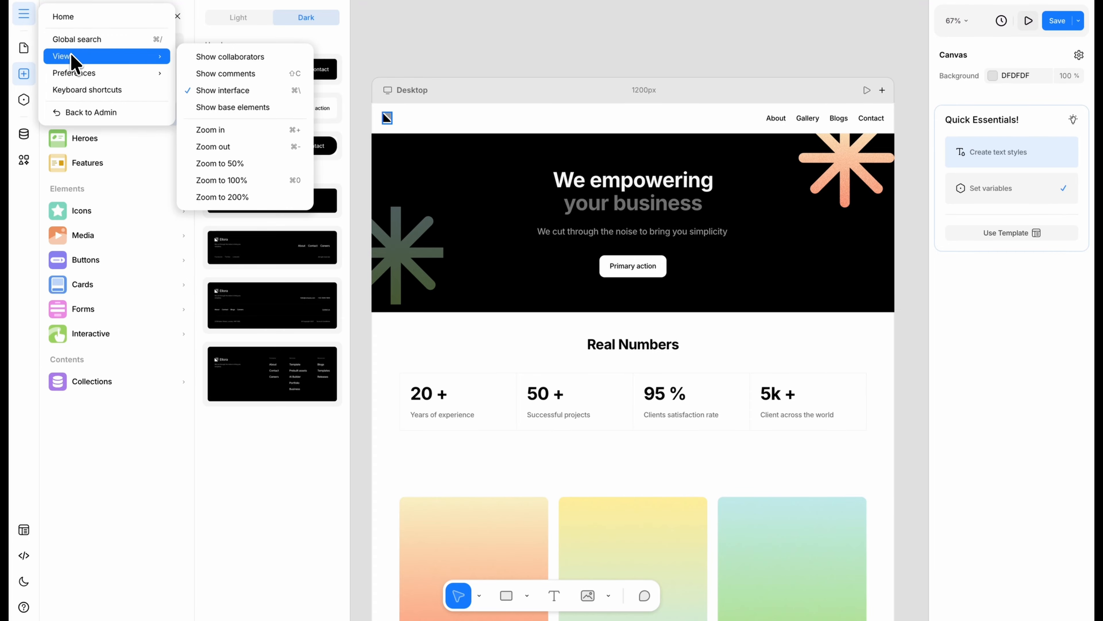
left_click(203, 113)
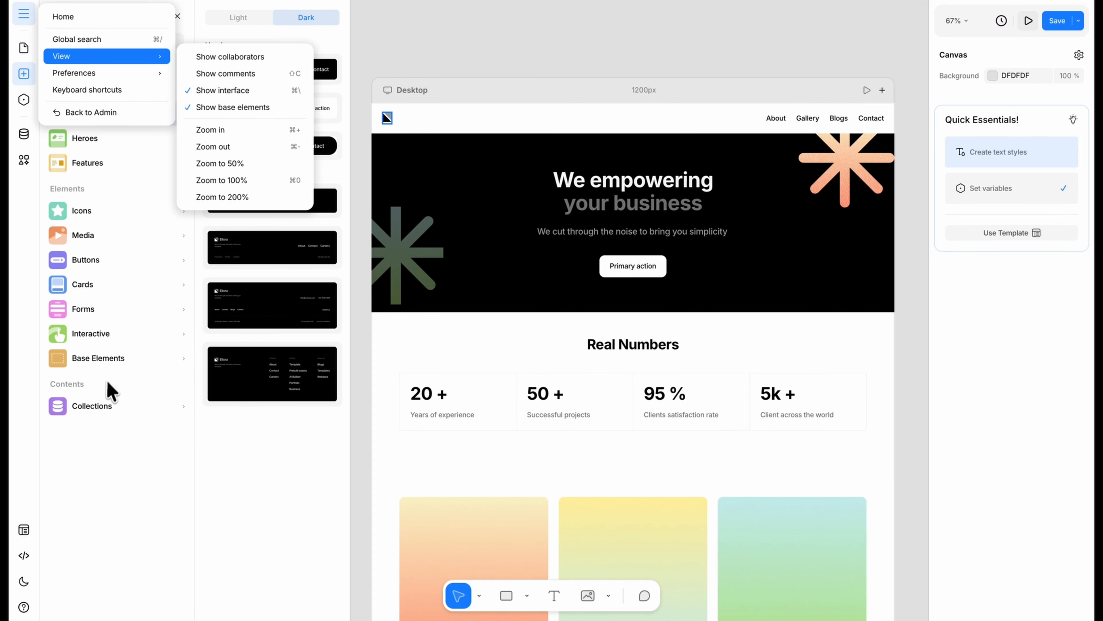
left_click(103, 360)
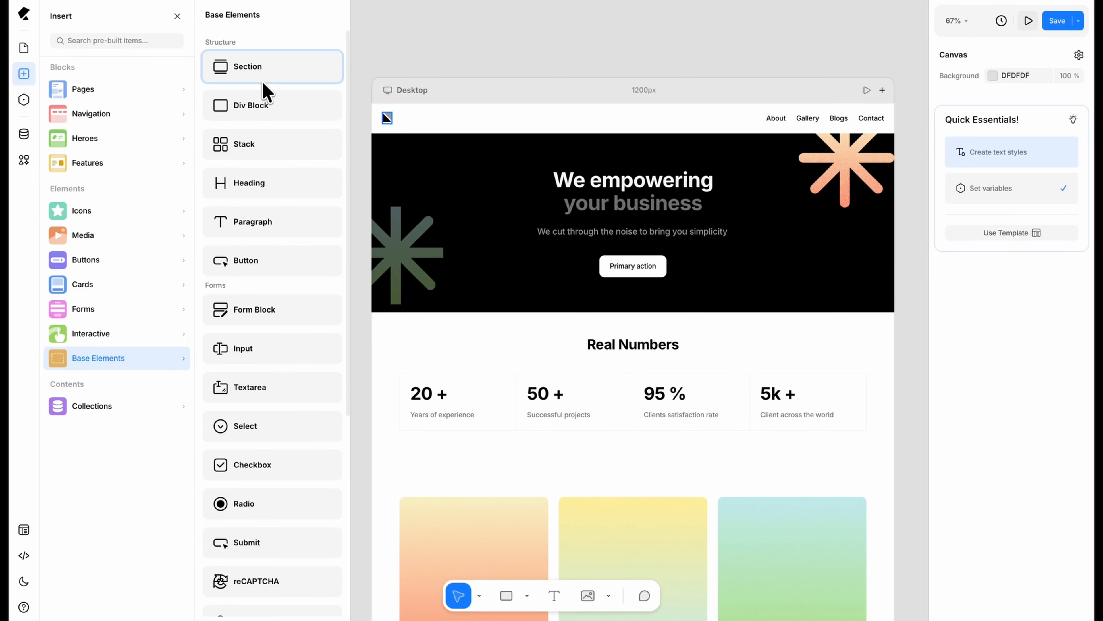
scroll(283, 260, "down", 5)
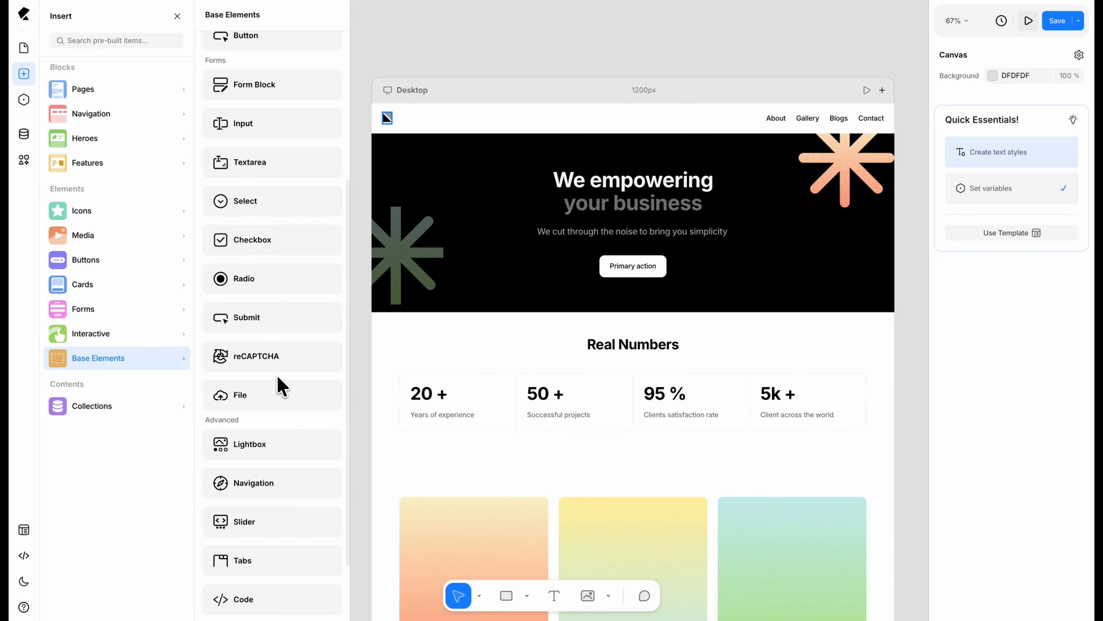
scroll(280, 383, "down", 2)
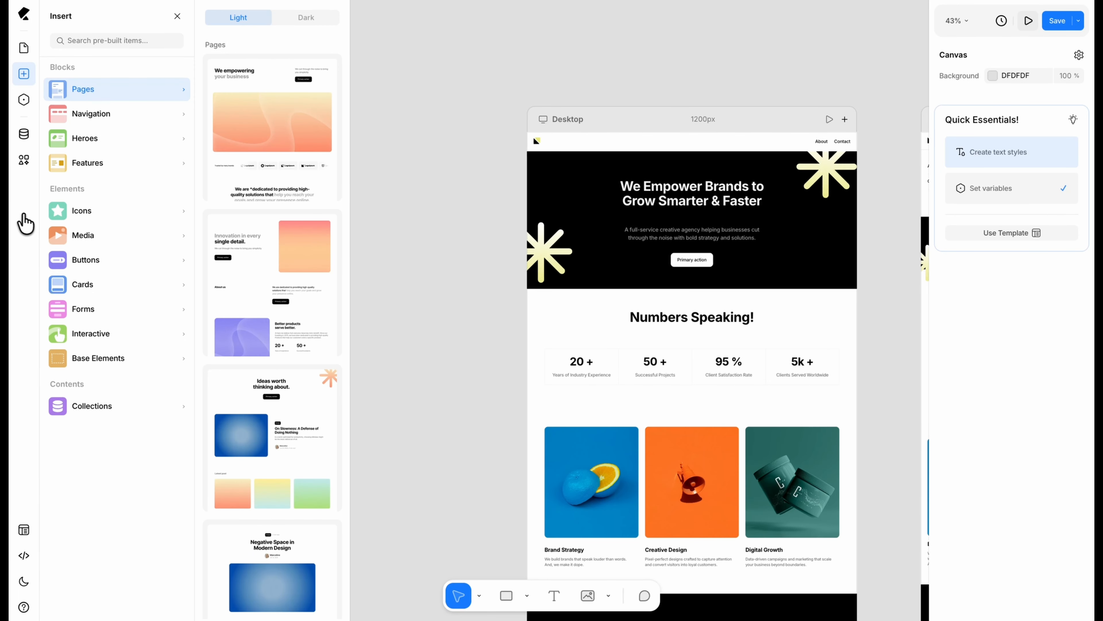
Step: Insert the dark "Send message" button with the trailing plane icon below the hero's "Primary action" button, and delete the "Primary action" button
left_click(70, 236)
left_click(82, 260)
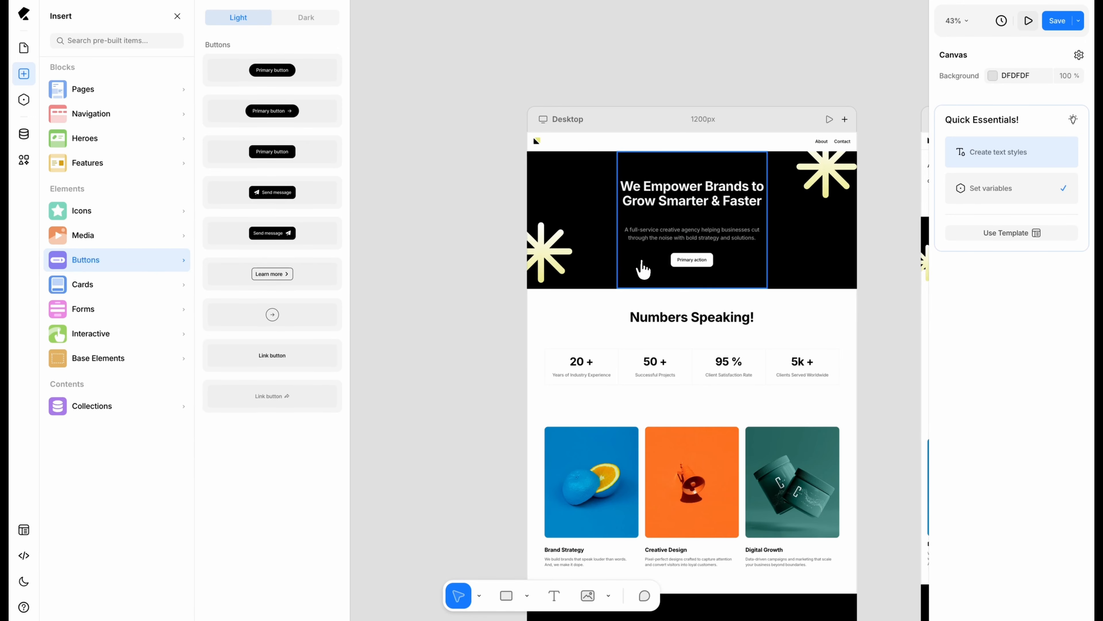
double_click(700, 261)
scroll(703, 270, "up", 5)
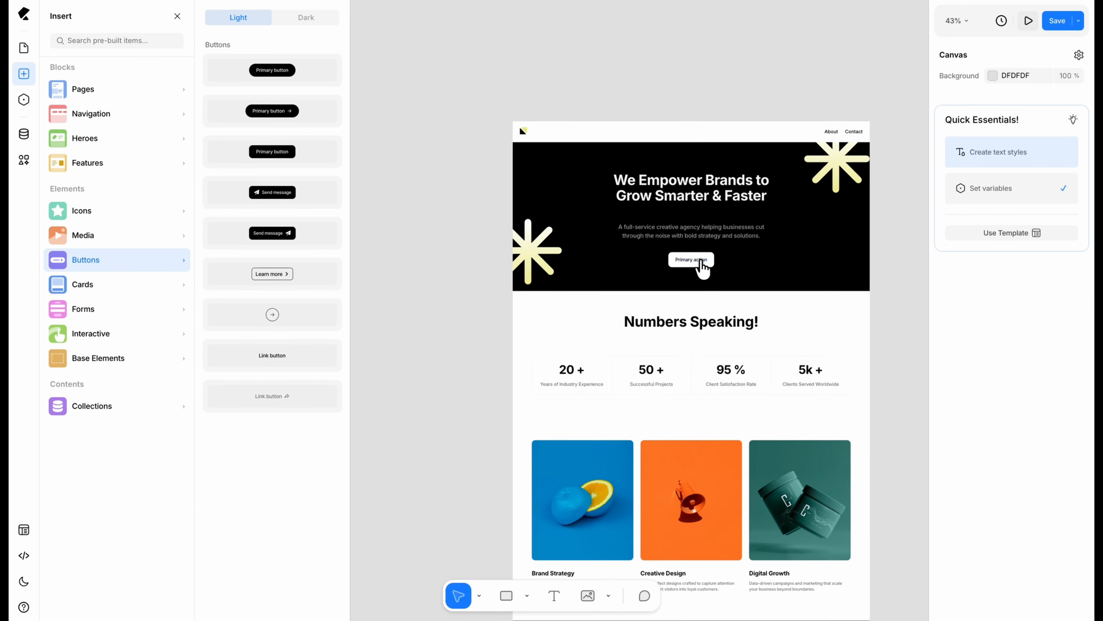
key("Escape")
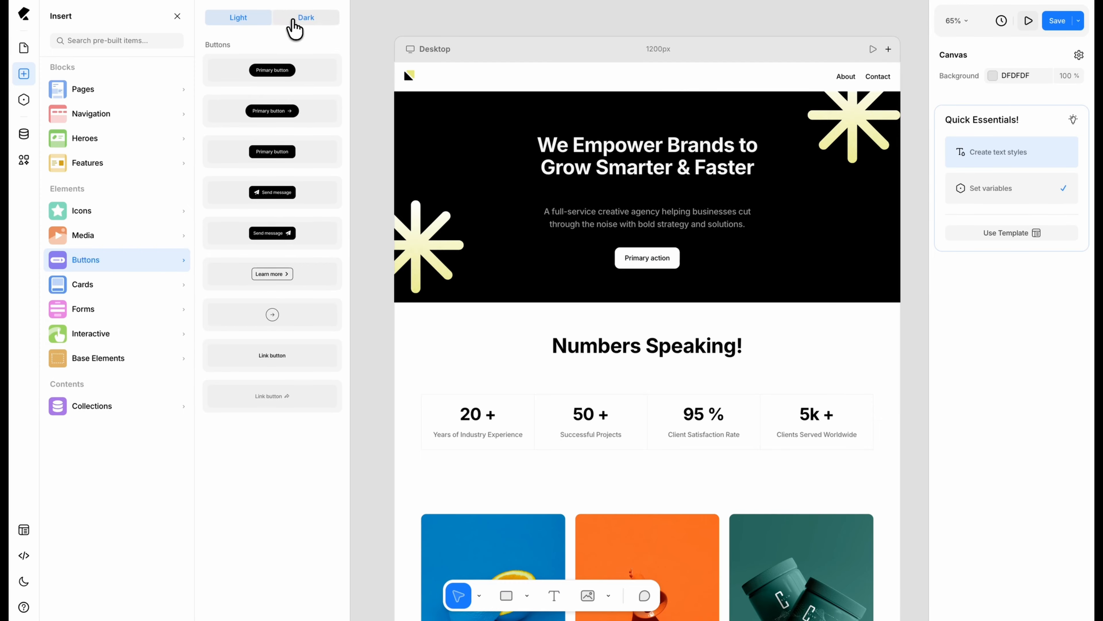
left_click(293, 21)
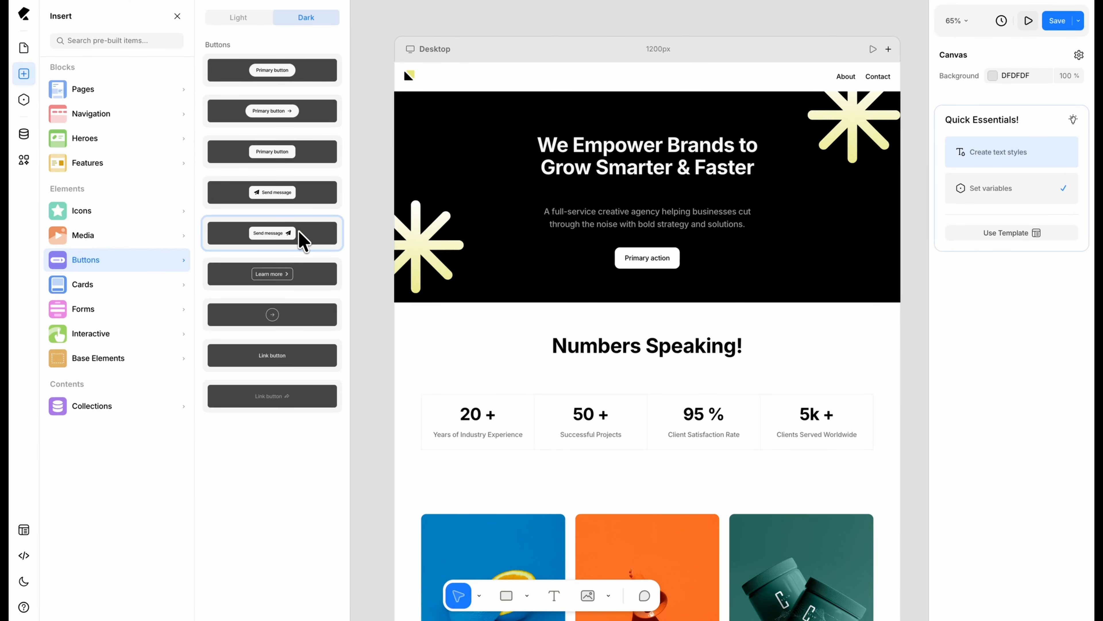
left_click_drag(304, 241, 676, 267)
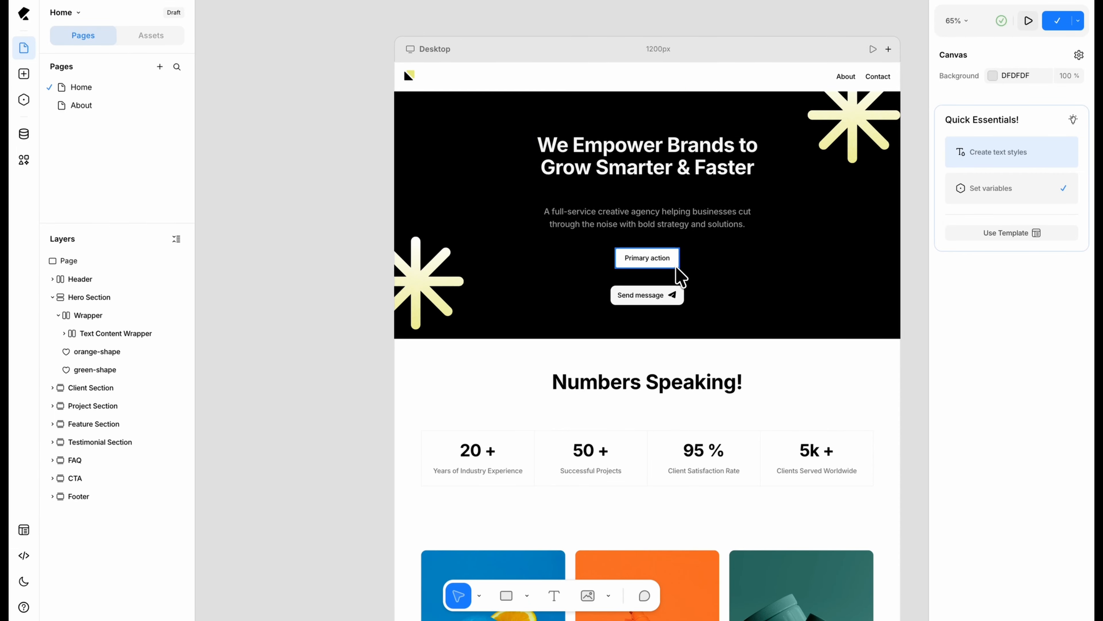
left_click(675, 268)
key("Delete")
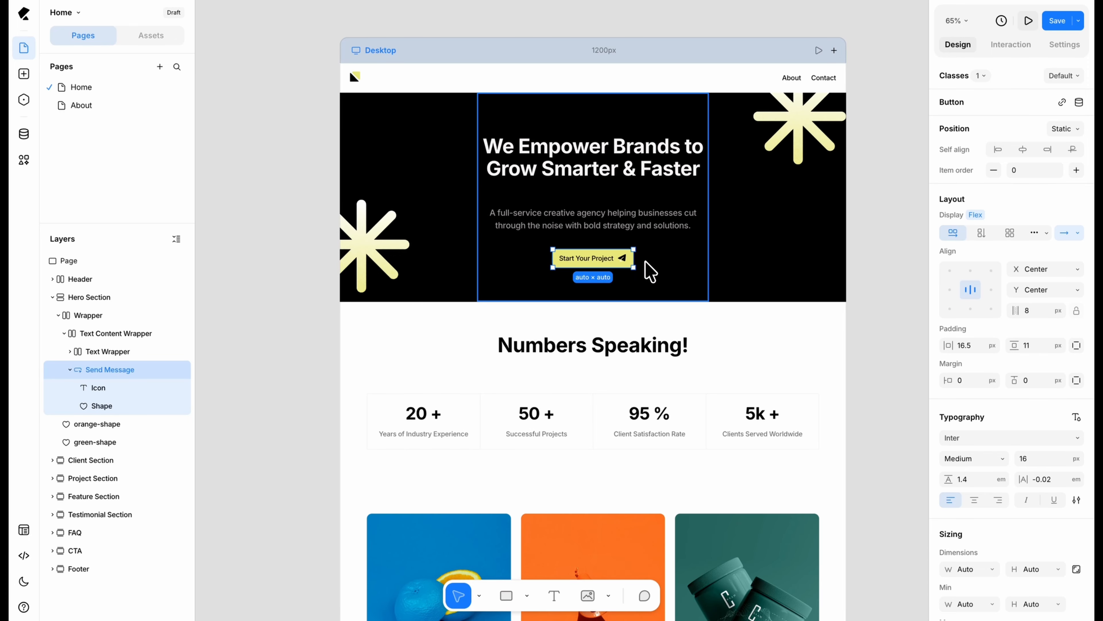
Step: Insert a Heading base element at the start of the project section, above the three images
left_click(896, 283)
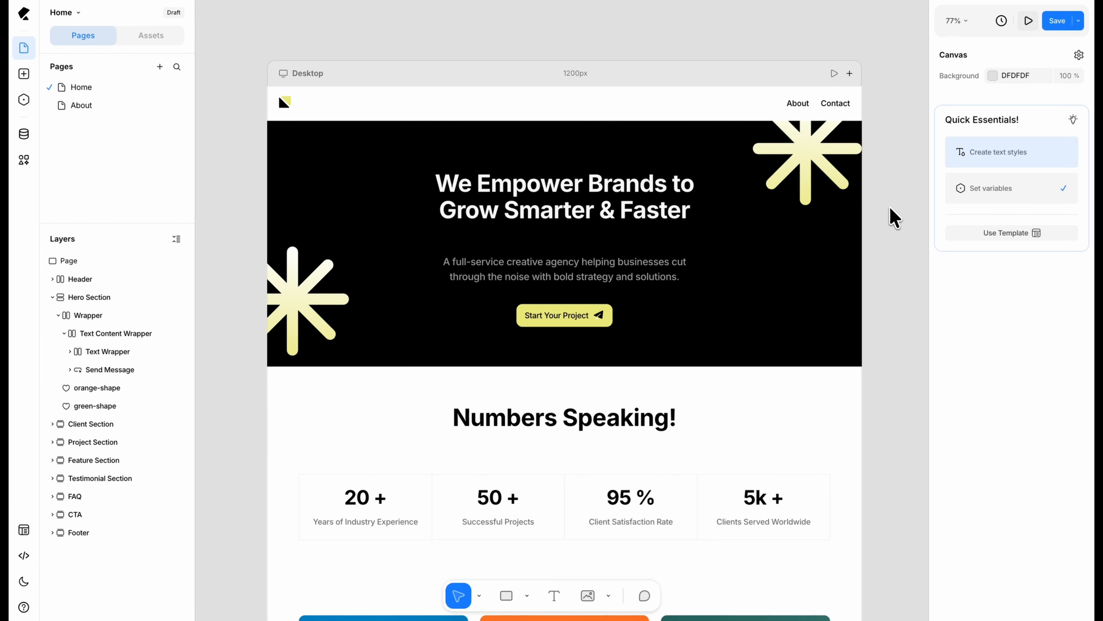
scroll(889, 207, "down", 6)
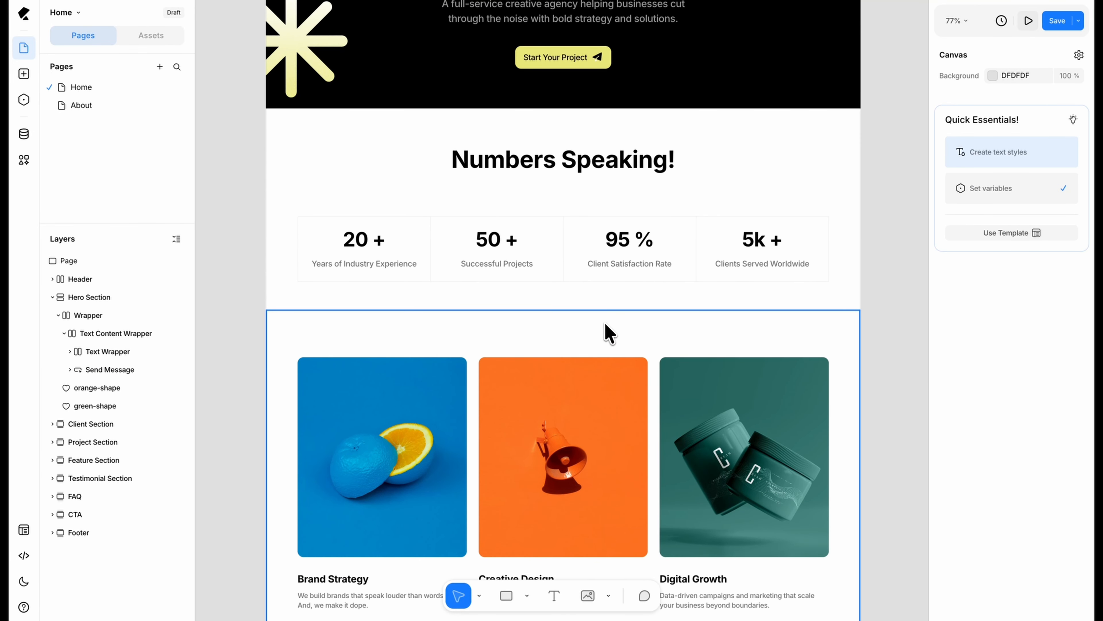
key("i")
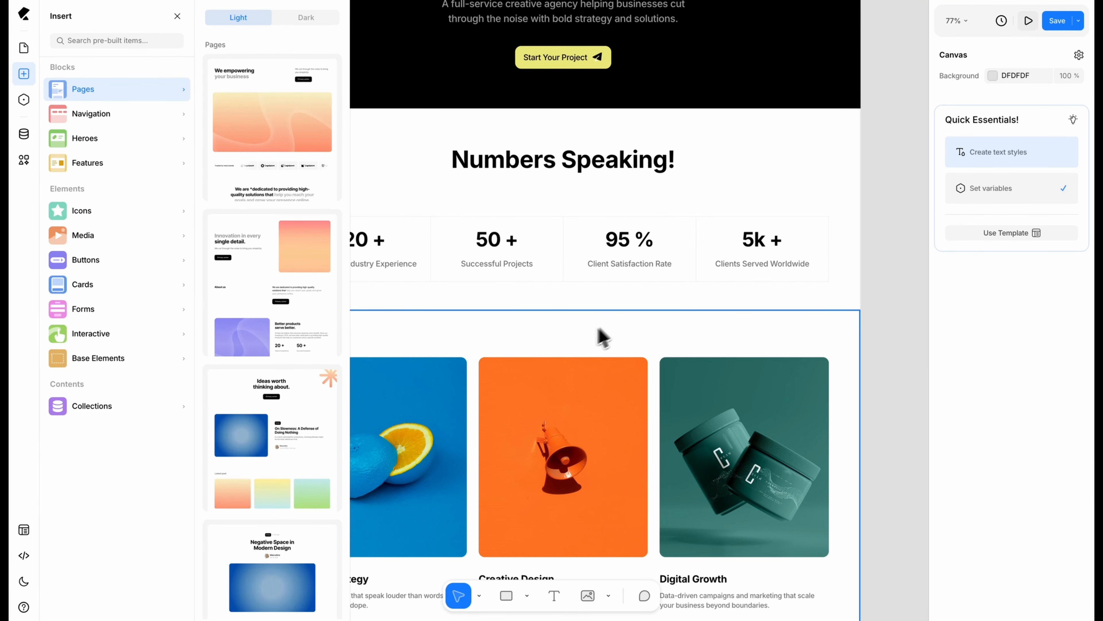
left_click(146, 361)
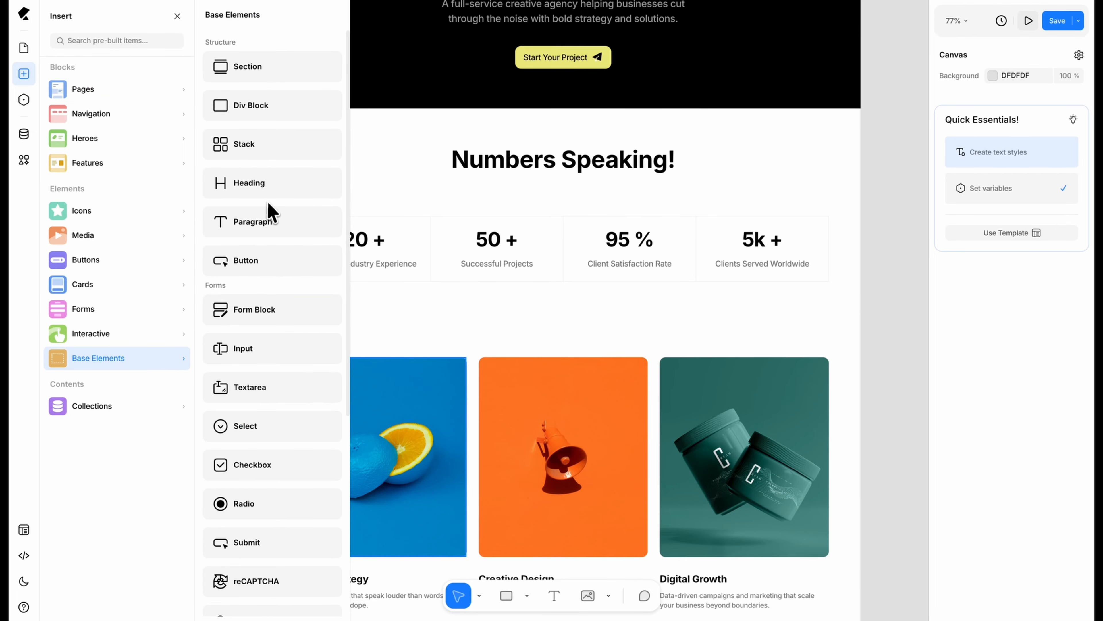
left_click_drag(273, 191, 556, 336)
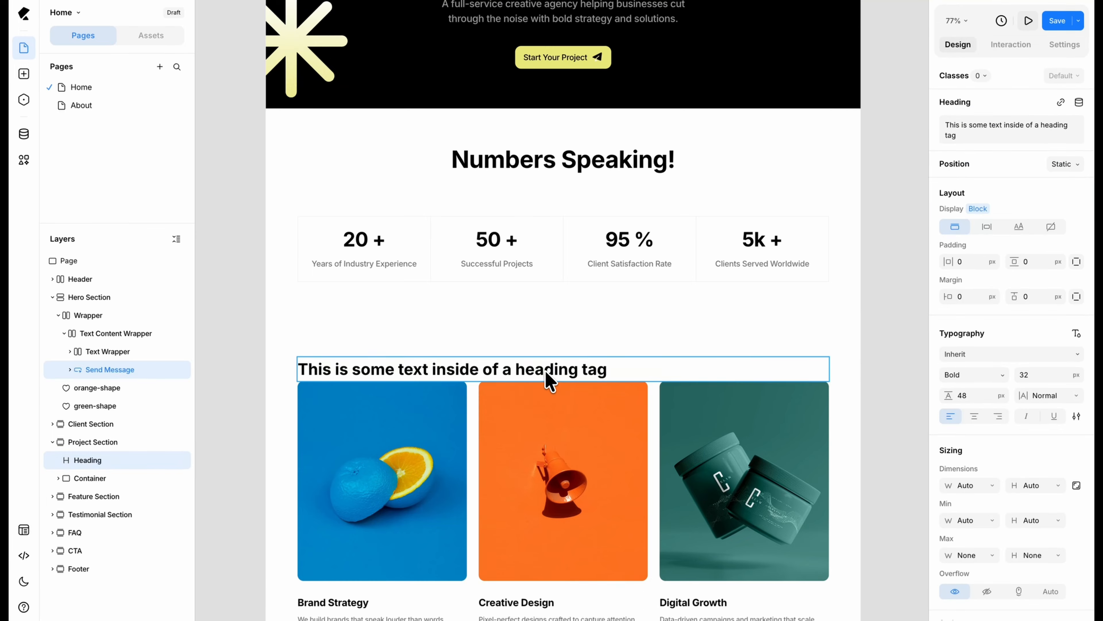
Step: Apply the "Numbers Speaking!" heading's style to the new project section heading and replace its text with "Successful Project"
left_click(617, 175)
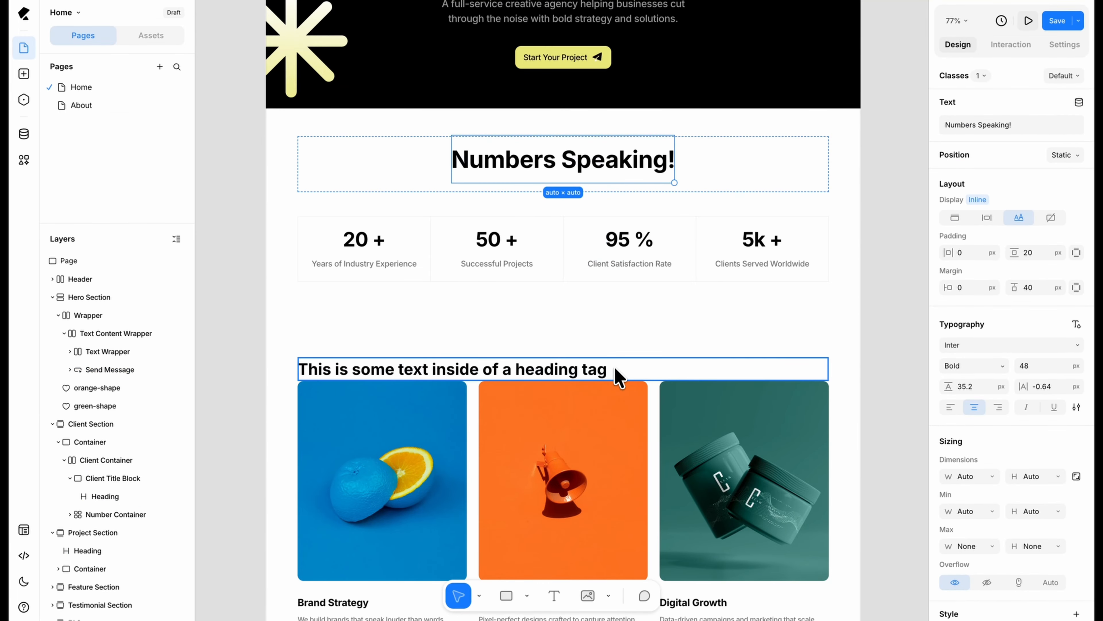
left_click(682, 164)
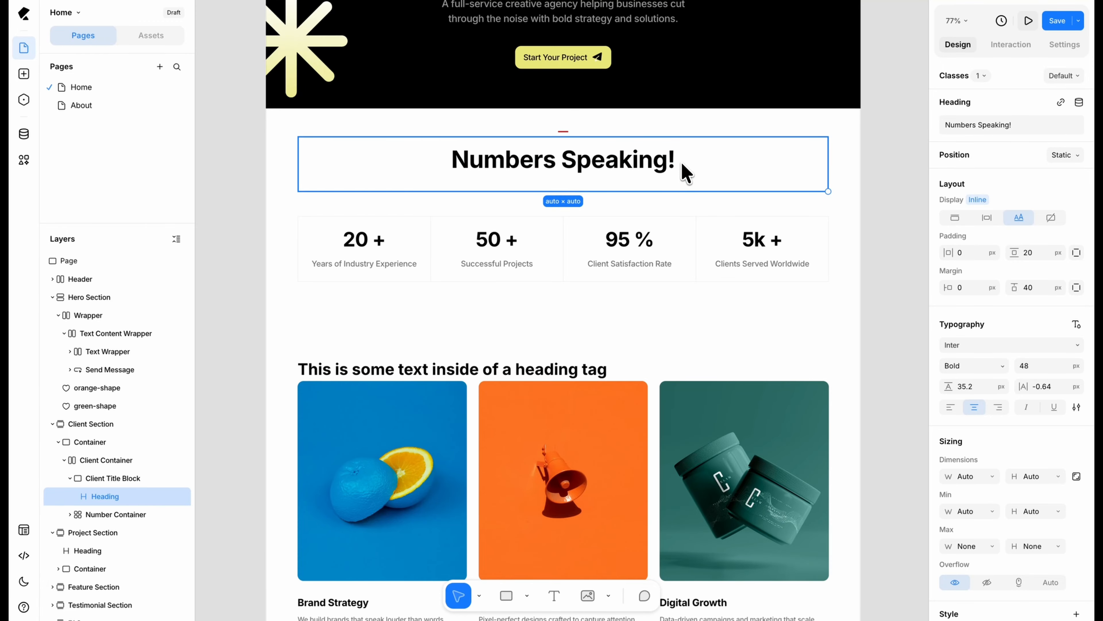
left_click(612, 366)
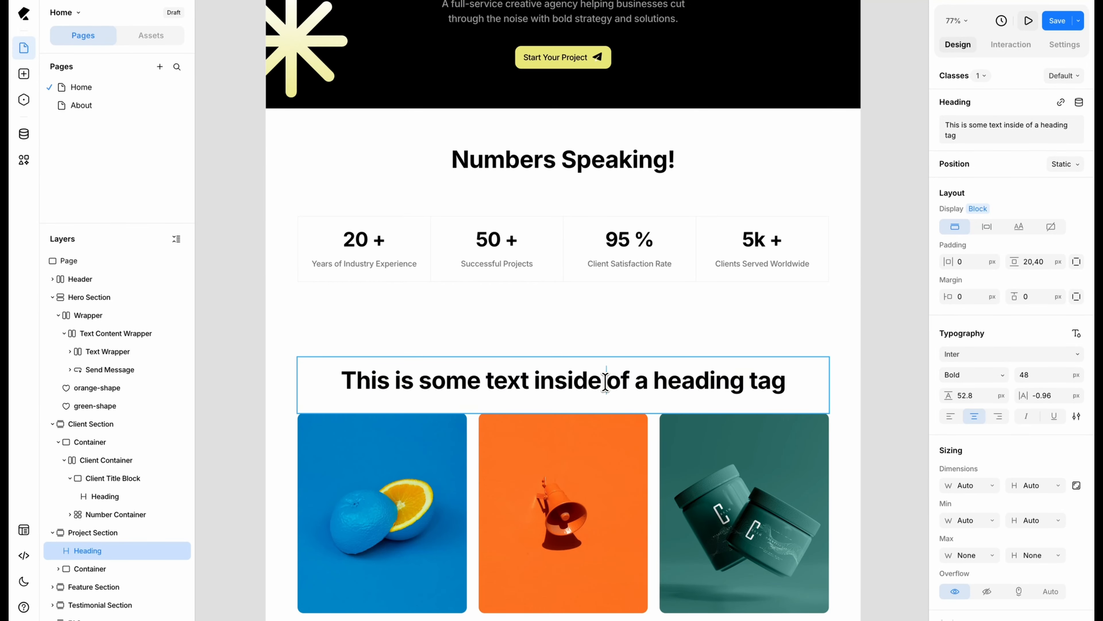
double_click(605, 382)
type("Successful Projects")
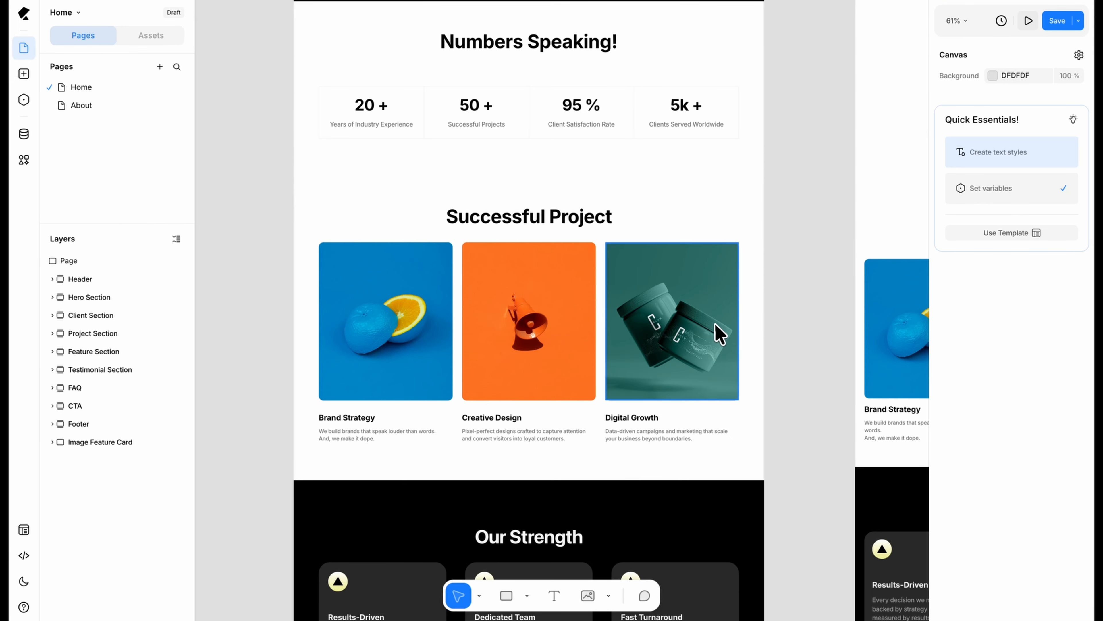
Step: Insert the light "Robust feature" image card below the "Successful Project" heading, above the three project images
scroll(669, 356, "down", 5)
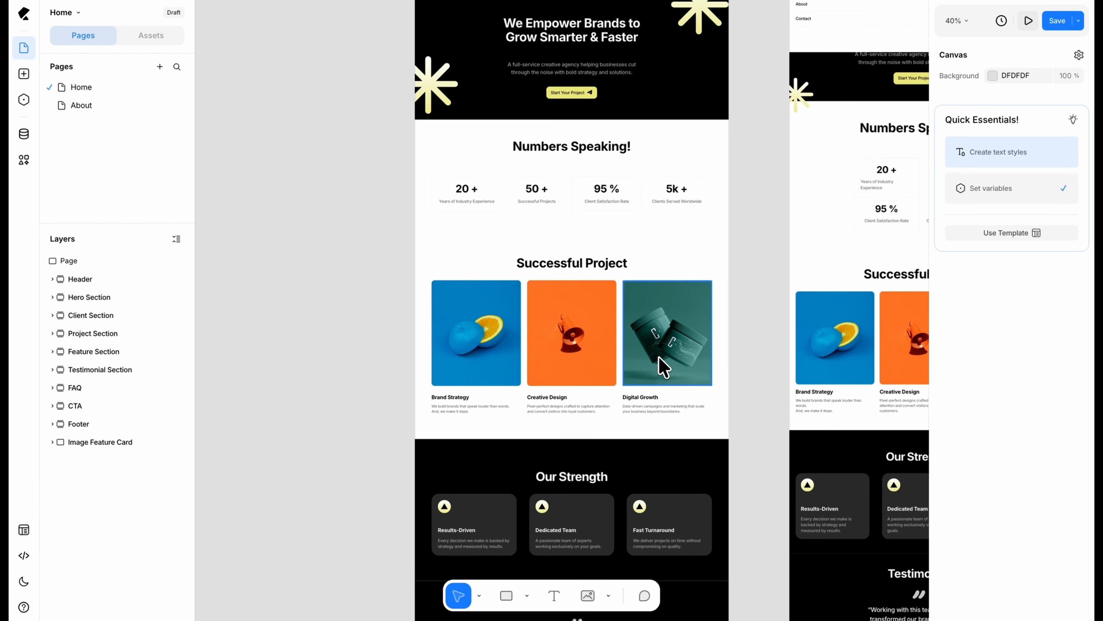
scroll(663, 367, "down", 5)
scroll(663, 367, "right", 3)
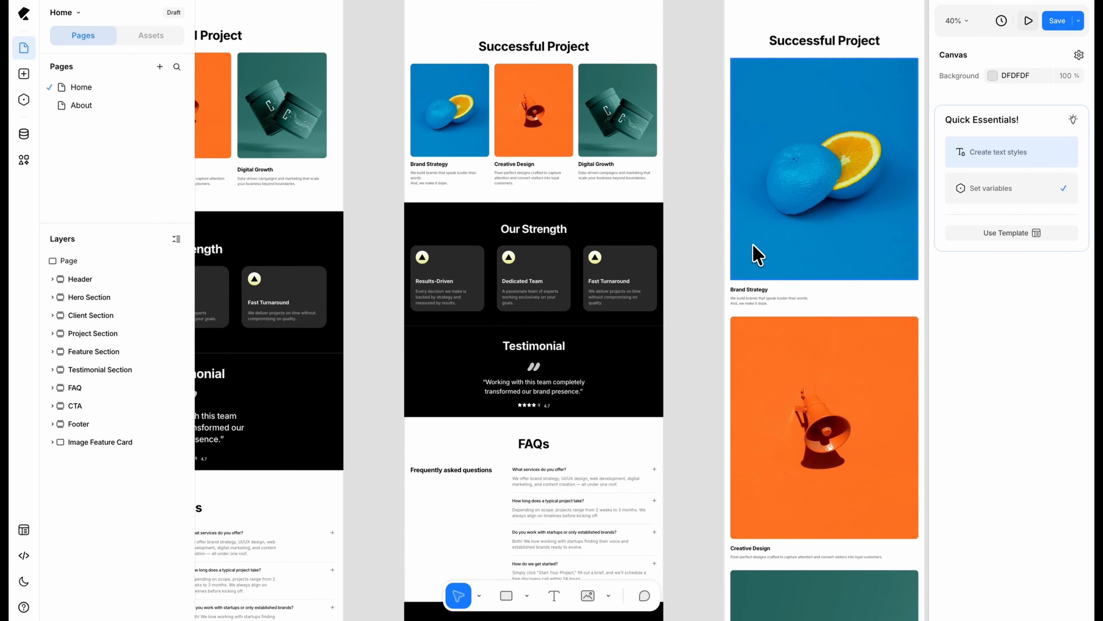
scroll(545, 322, "left", 8)
key("i")
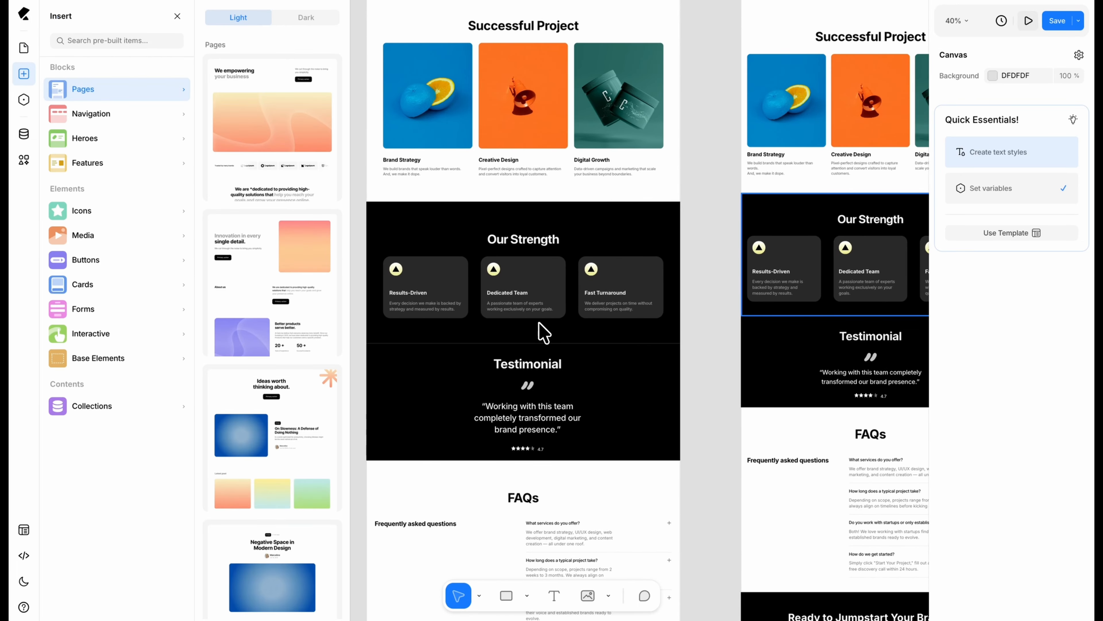
left_click(184, 286)
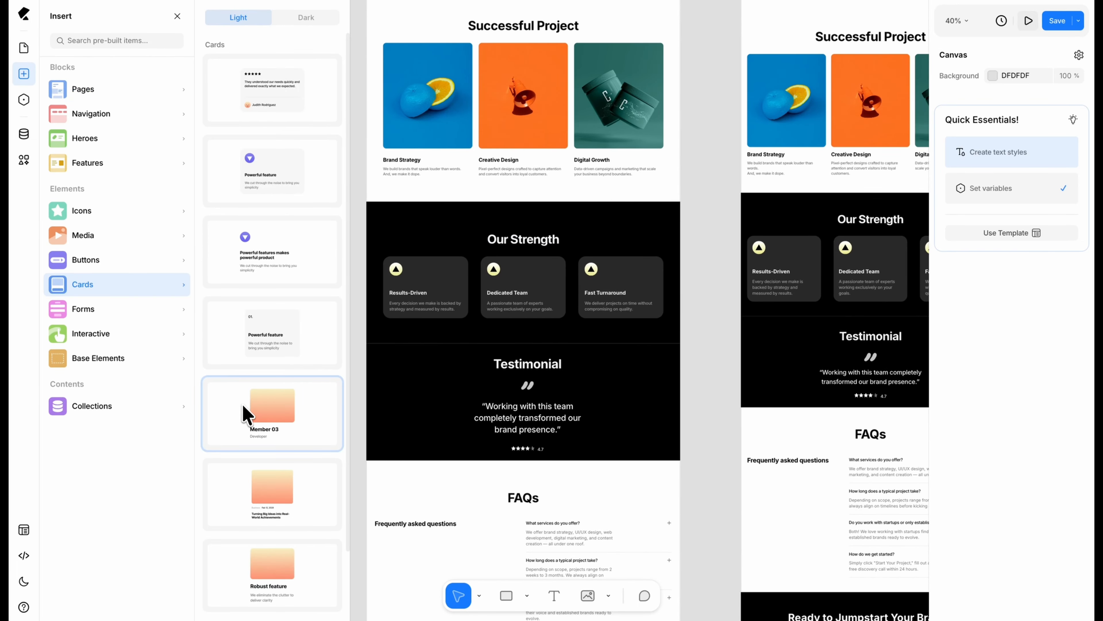
left_click_drag(262, 591, 385, 110)
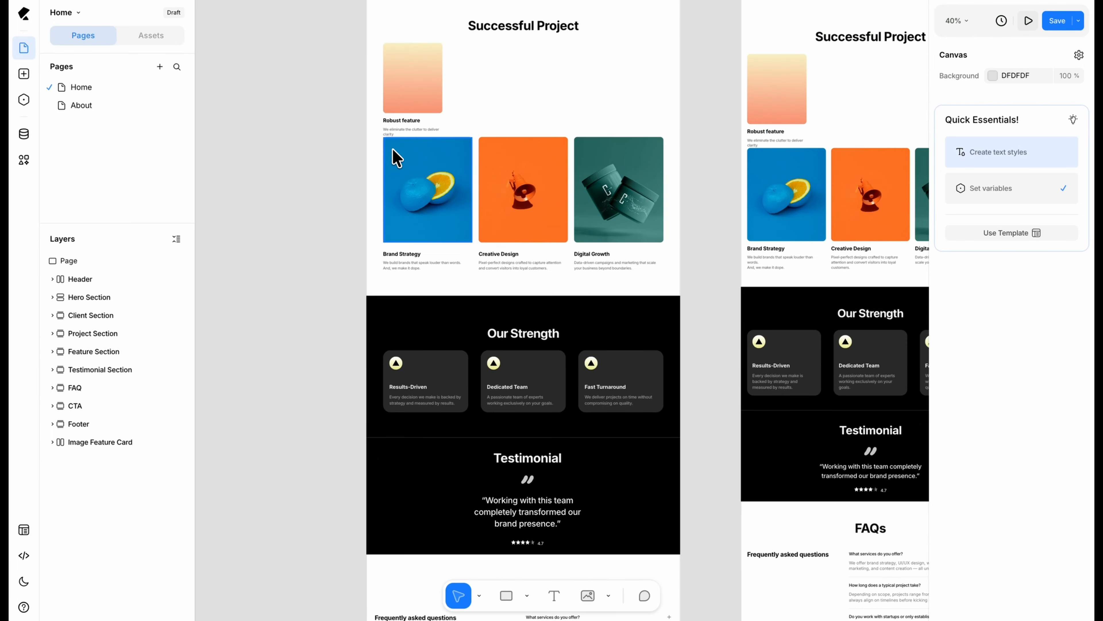